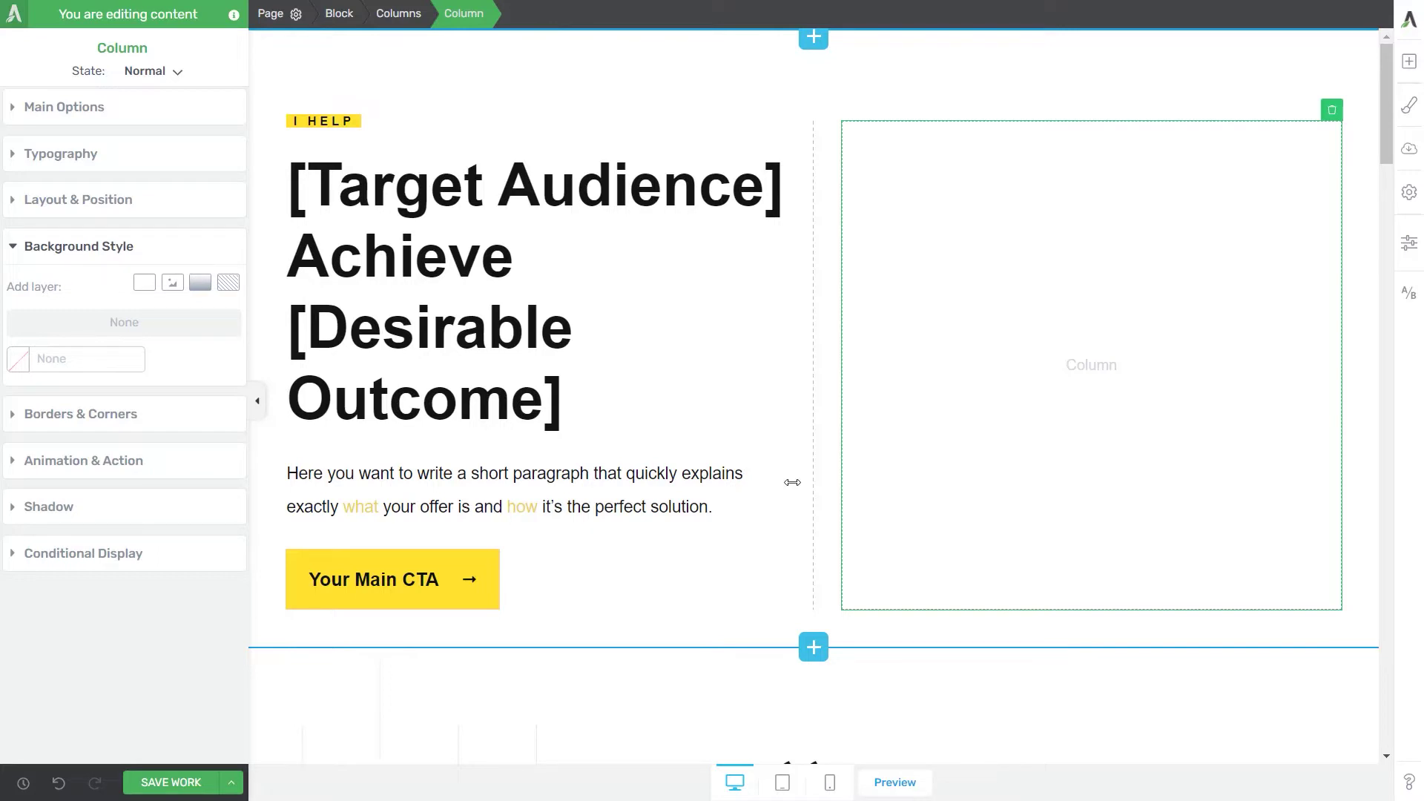
# Add a Login & Registration Form to the empty right column using the Simple Login Element 1 template.
pyautogui.click(1404, 68)
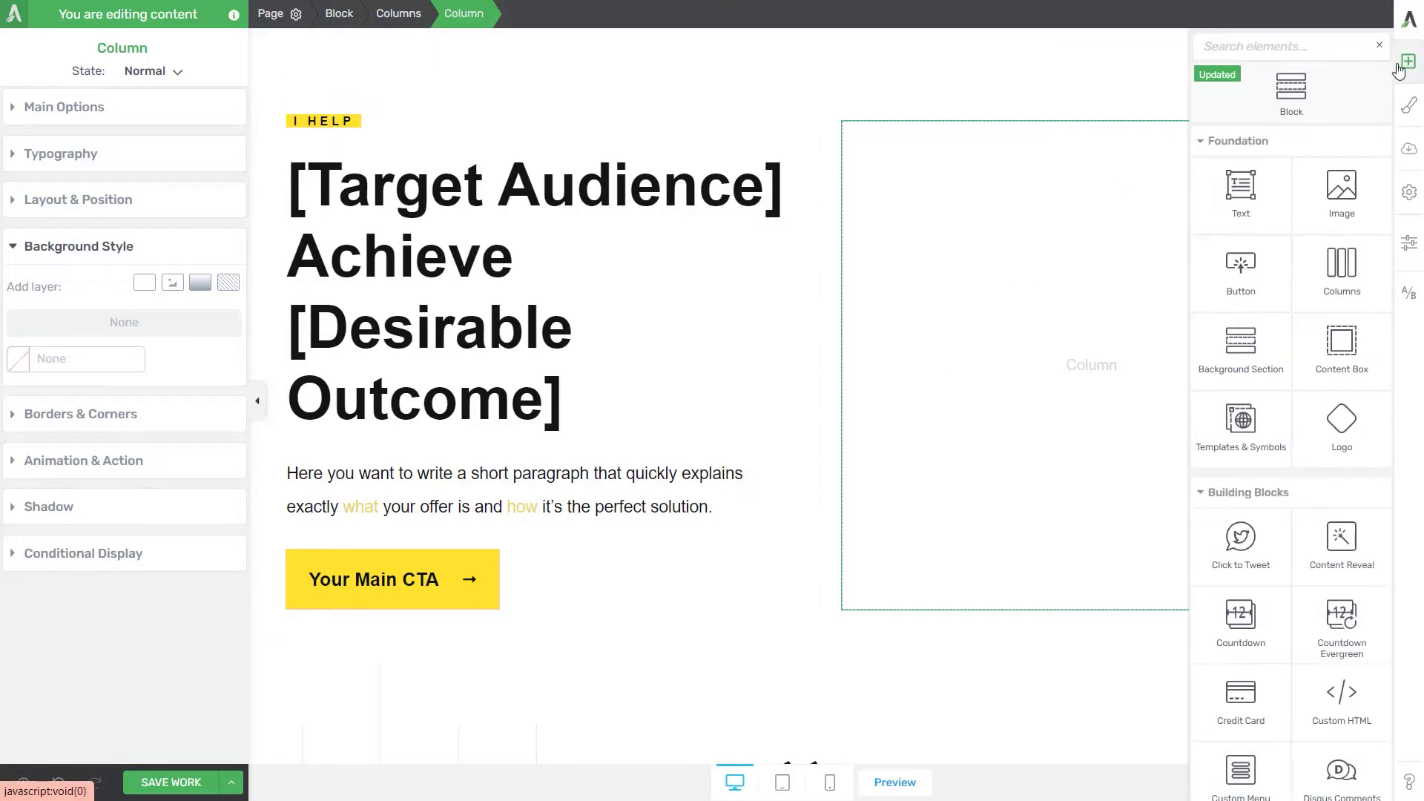
pyautogui.write('lo')
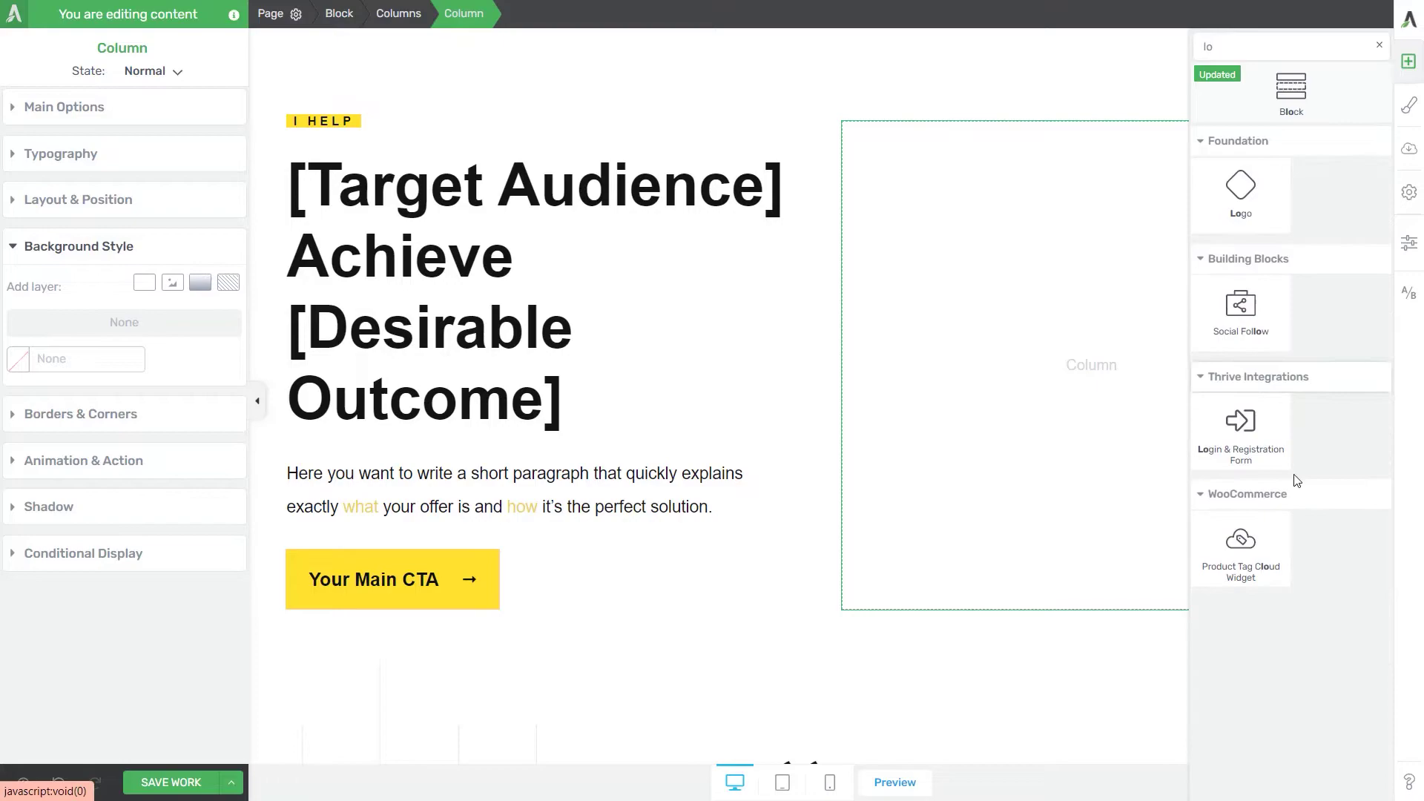
pyautogui.moveTo(1259, 439); pyautogui.dragTo(1155, 378)
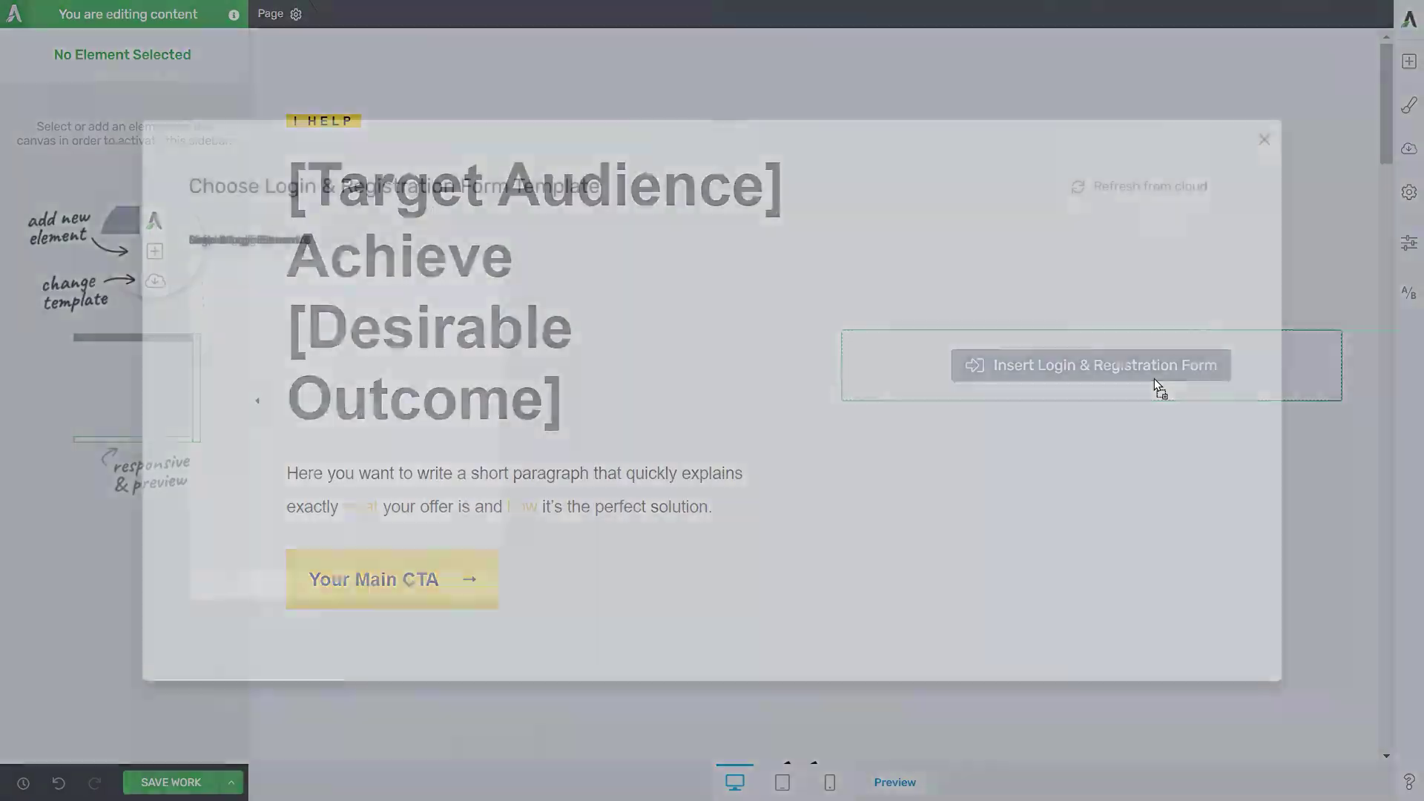
pyautogui.scroll(-3, 816, 378)
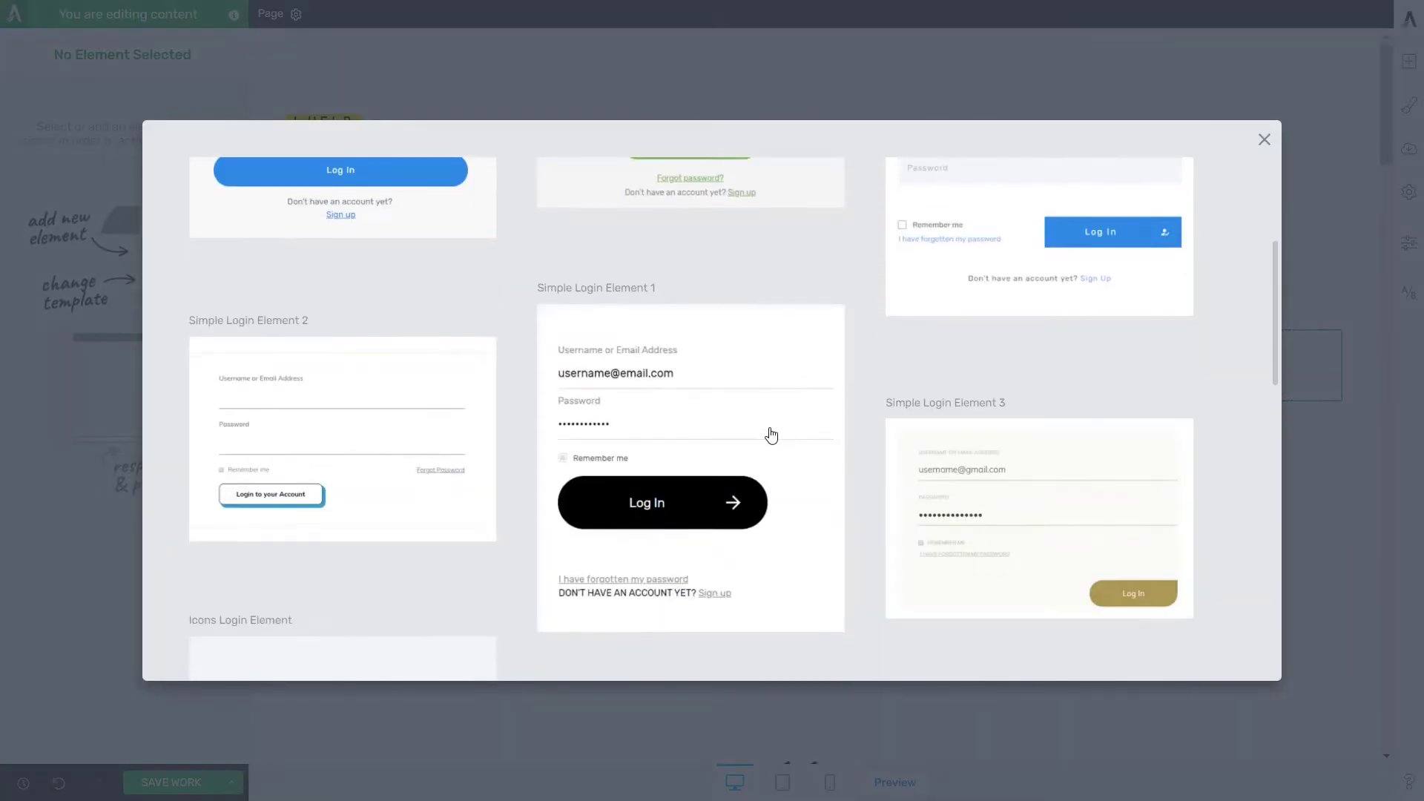
pyautogui.click(769, 435)
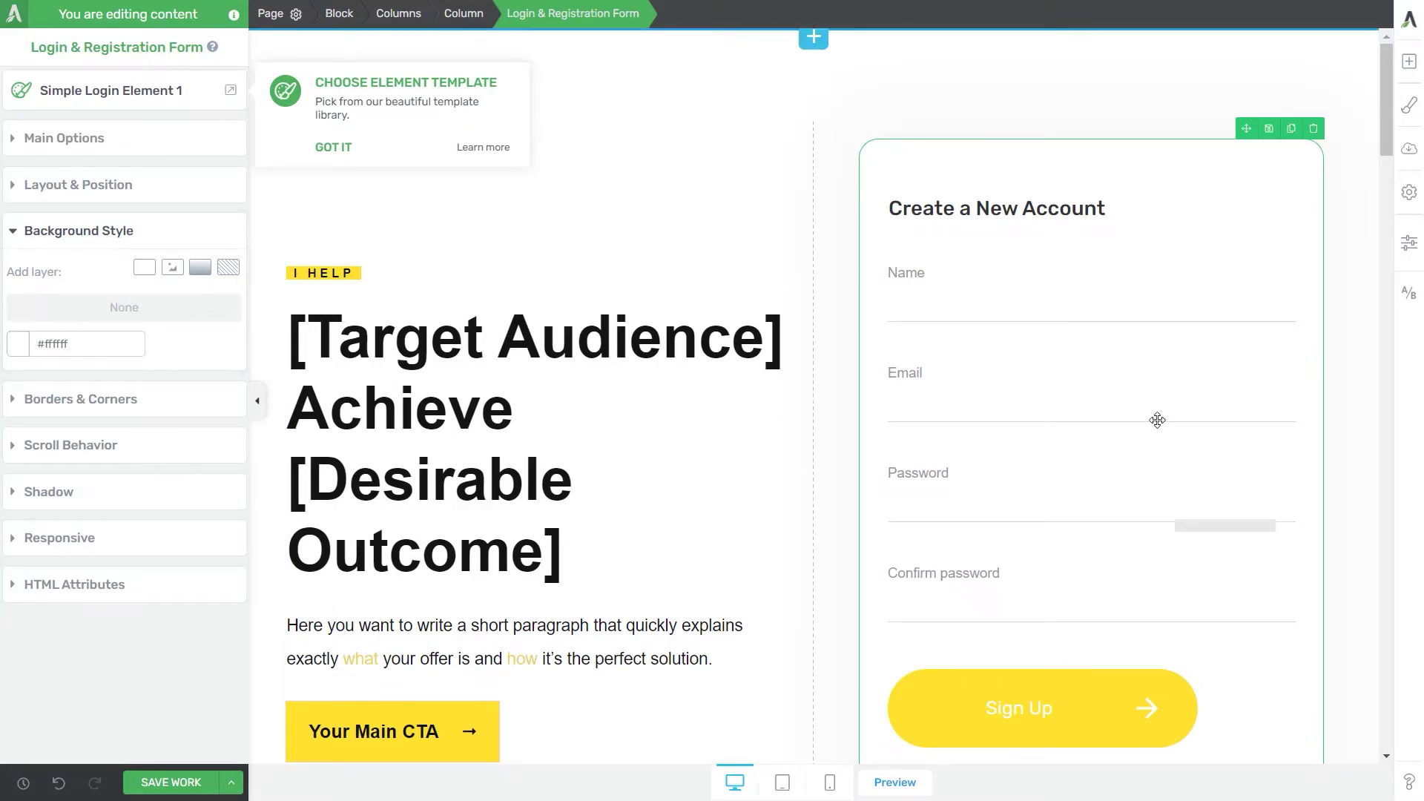
pyautogui.click(172, 92)
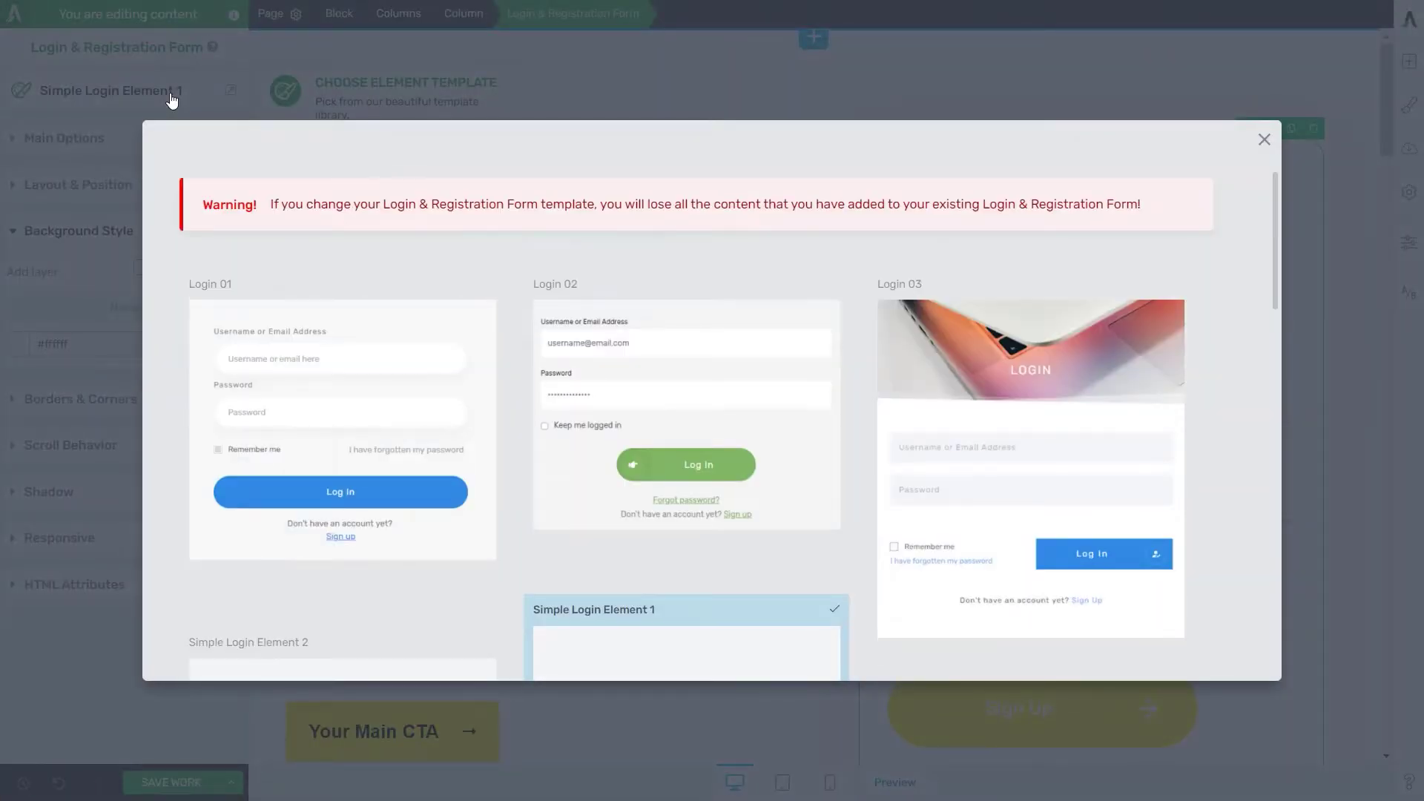
pyautogui.scroll(-3, 849, 501)
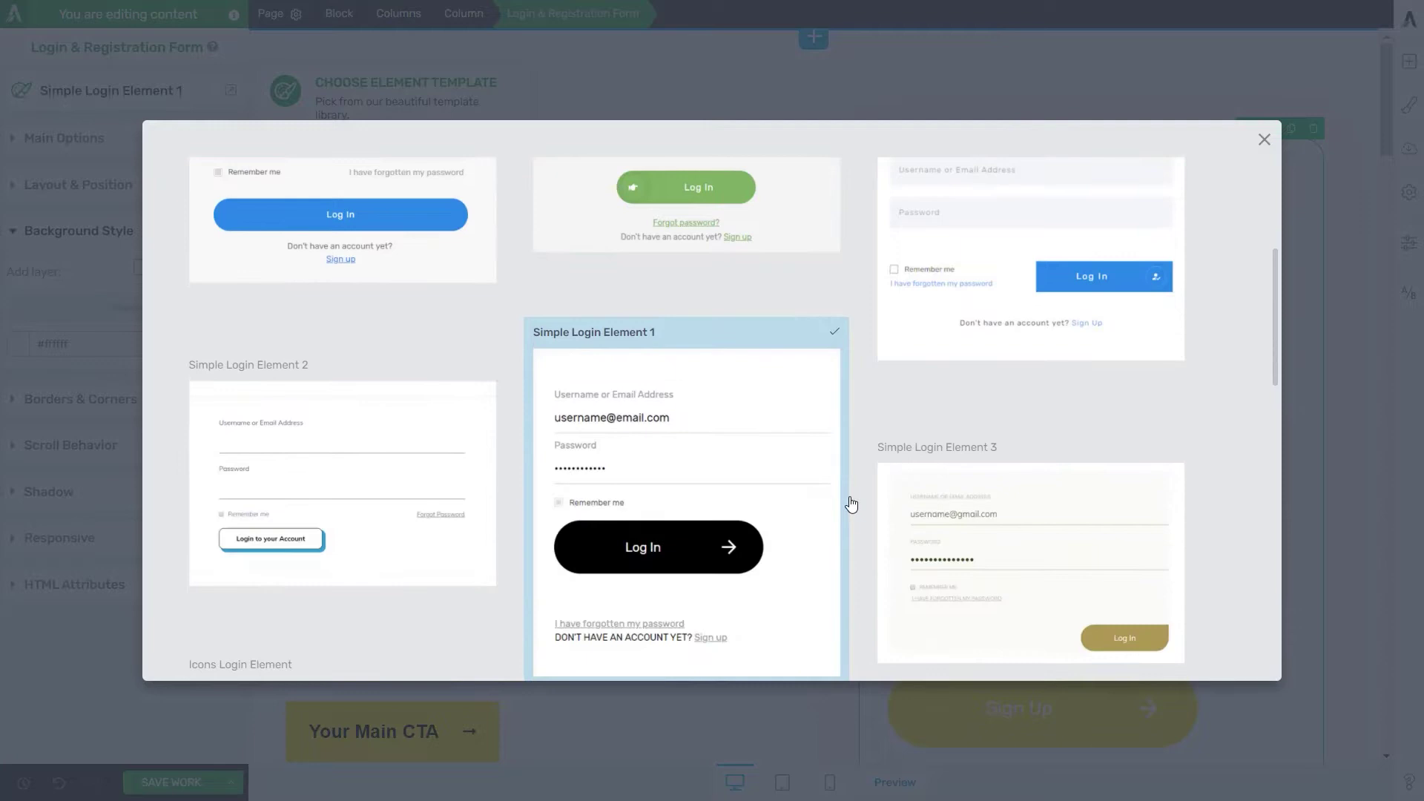
pyautogui.scroll(-2, 851, 505)
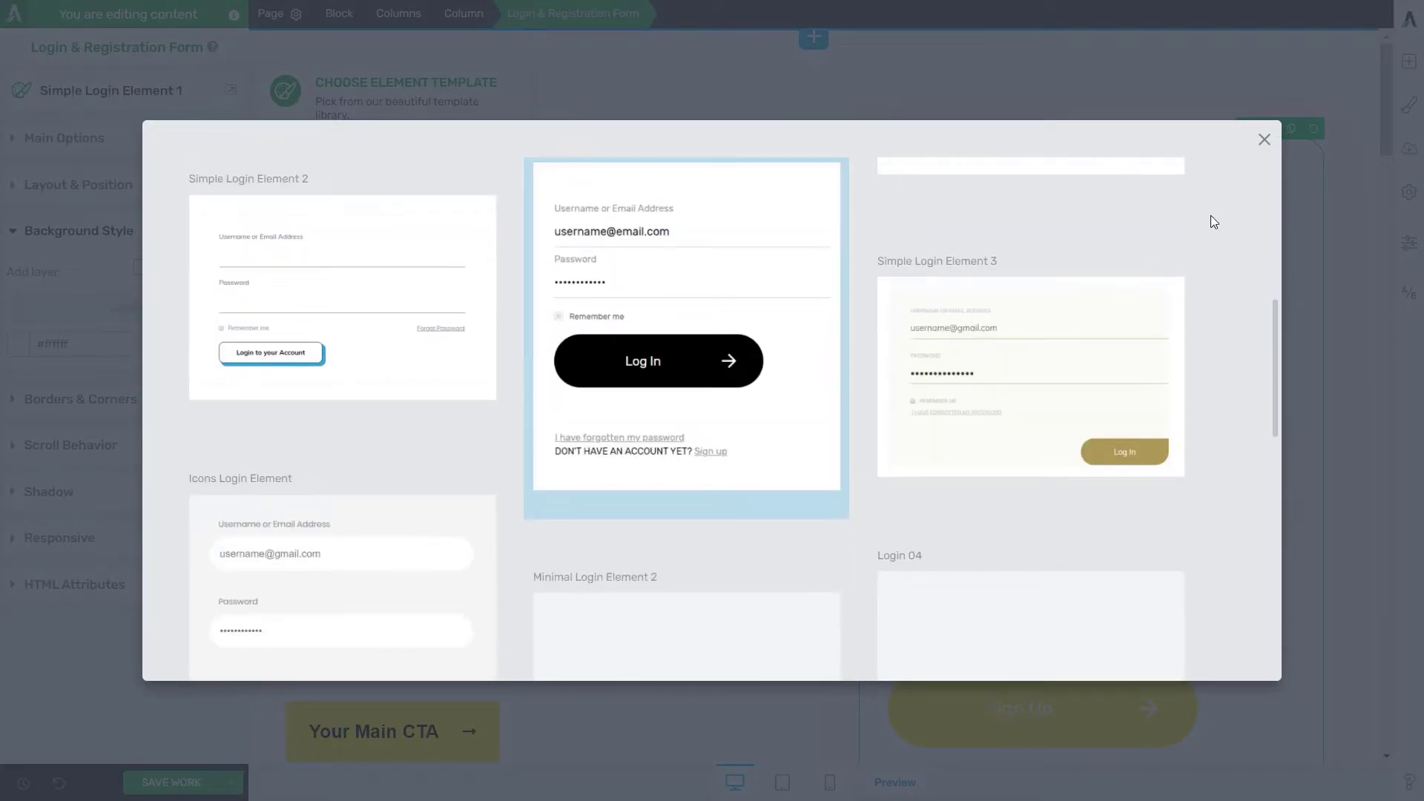
pyautogui.click(1264, 140)
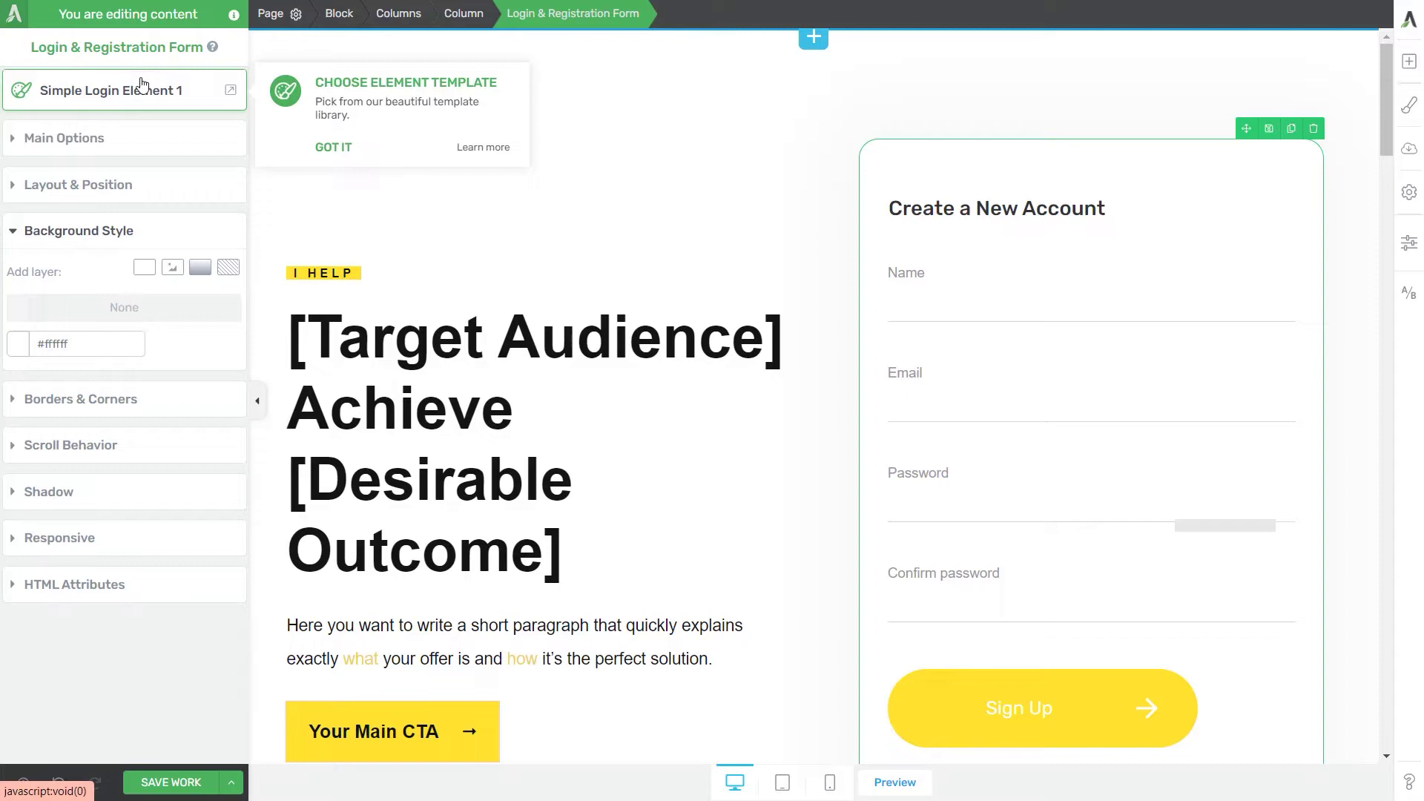
# Turn off 'Inherit page smart colors' in the form's Main Options.
pyautogui.click(67, 141)
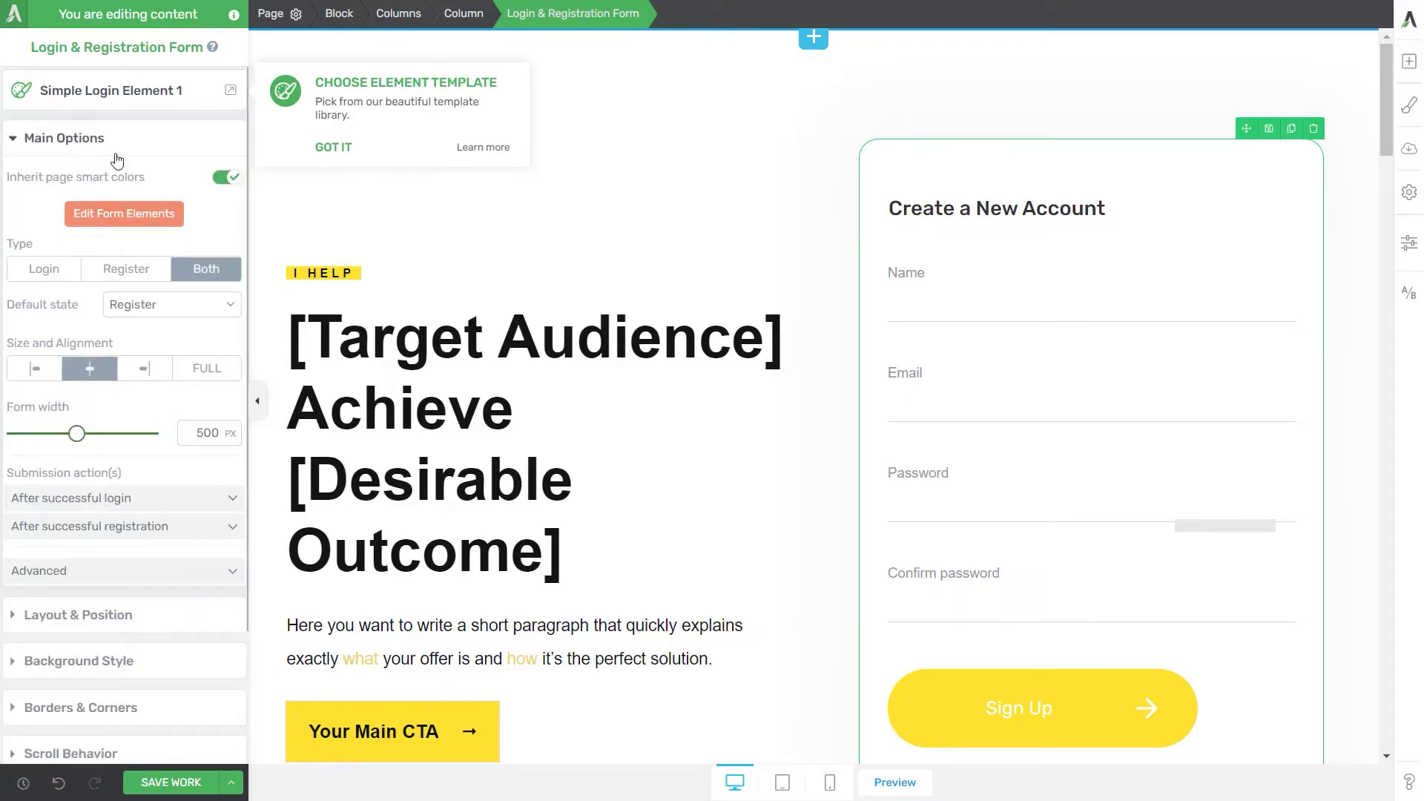
pyautogui.click(225, 178)
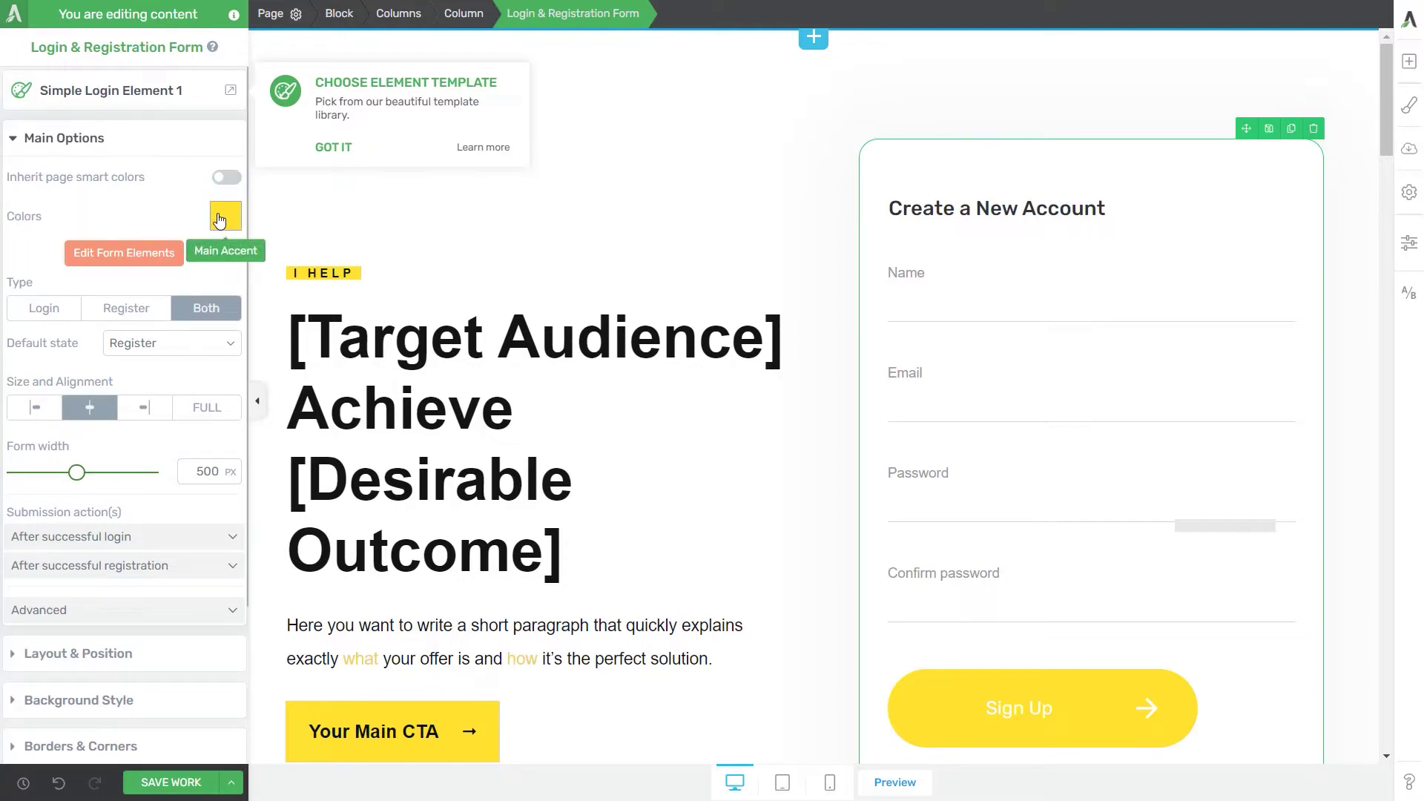
# Enter form element editing and preview the Password Recovery Form and Already Logged In states.
pyautogui.click(119, 252)
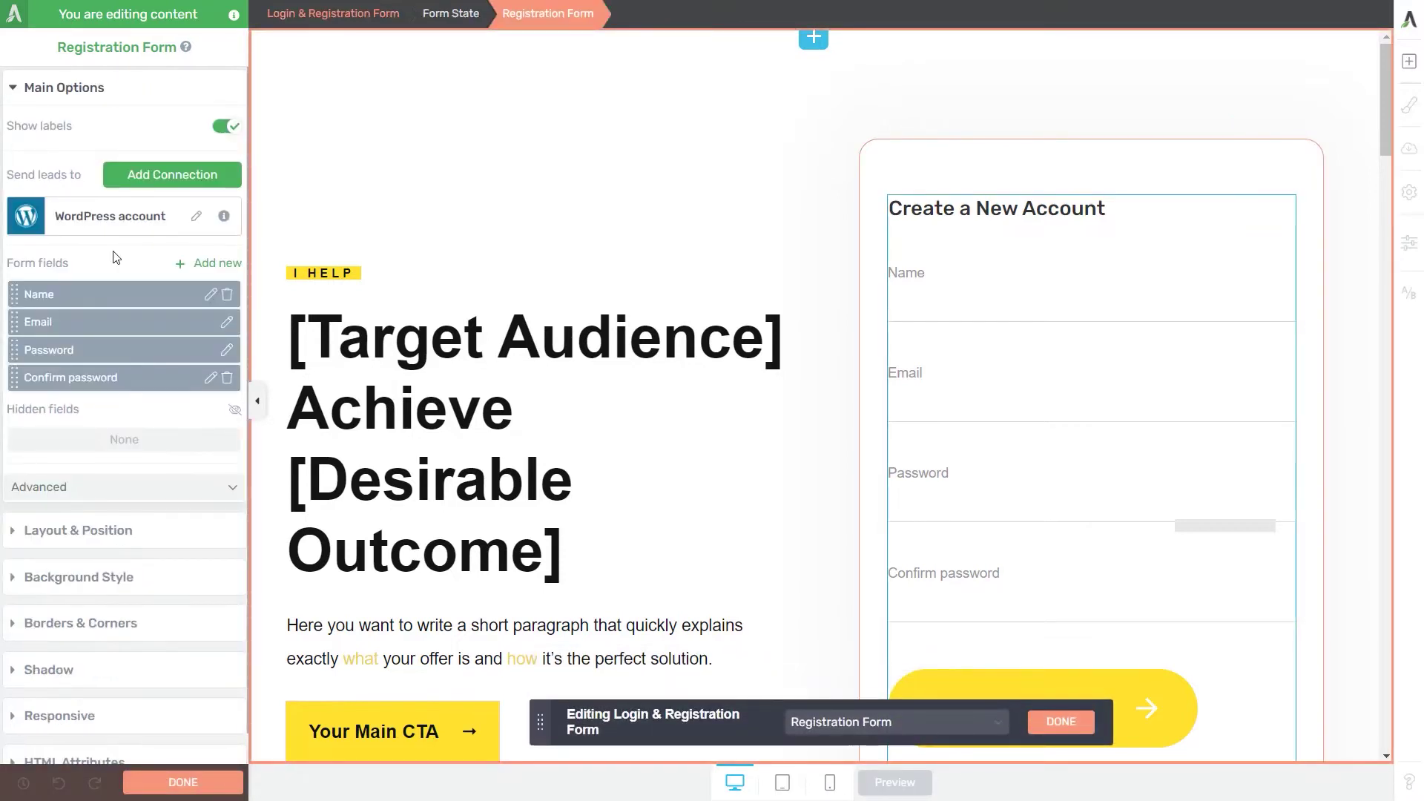
pyautogui.click(948, 727)
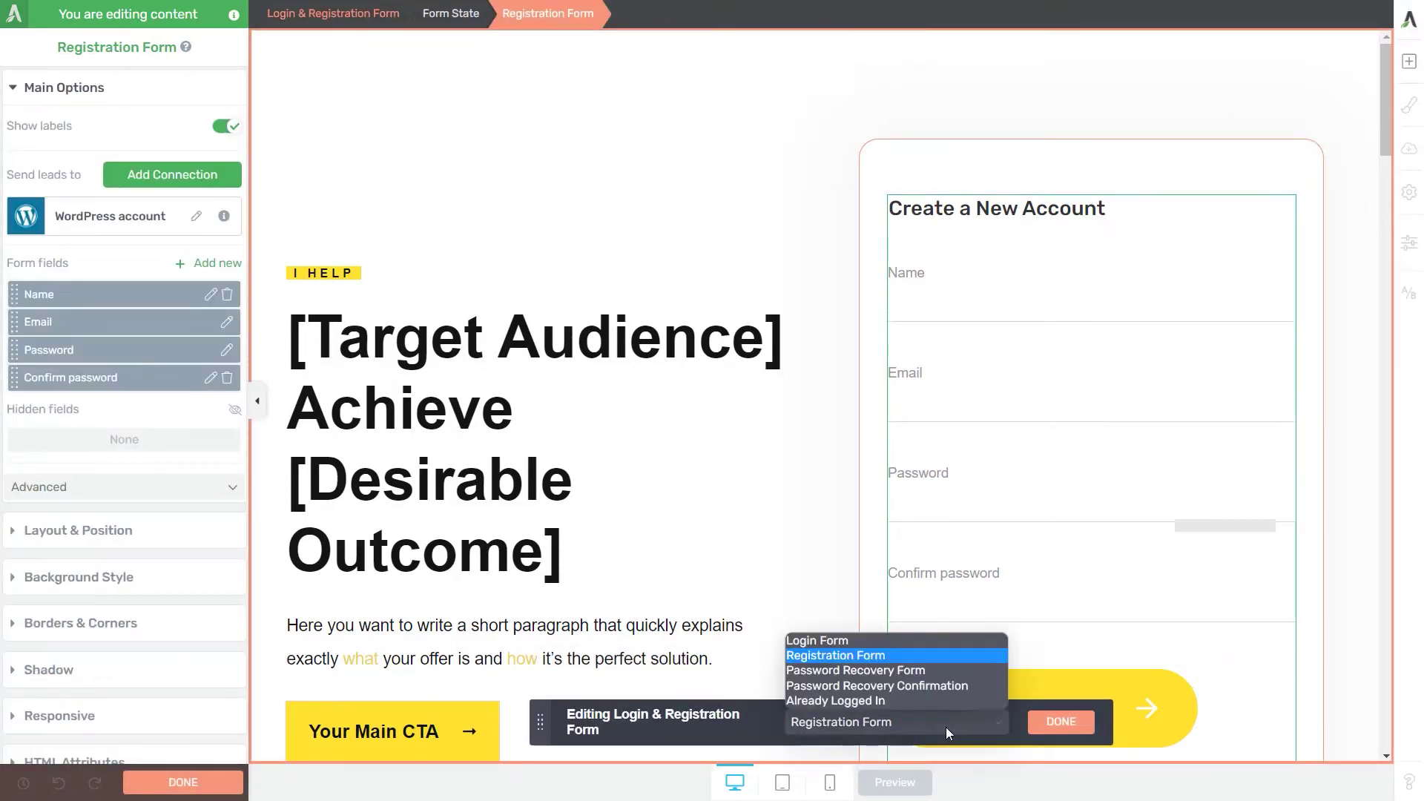
pyautogui.click(874, 672)
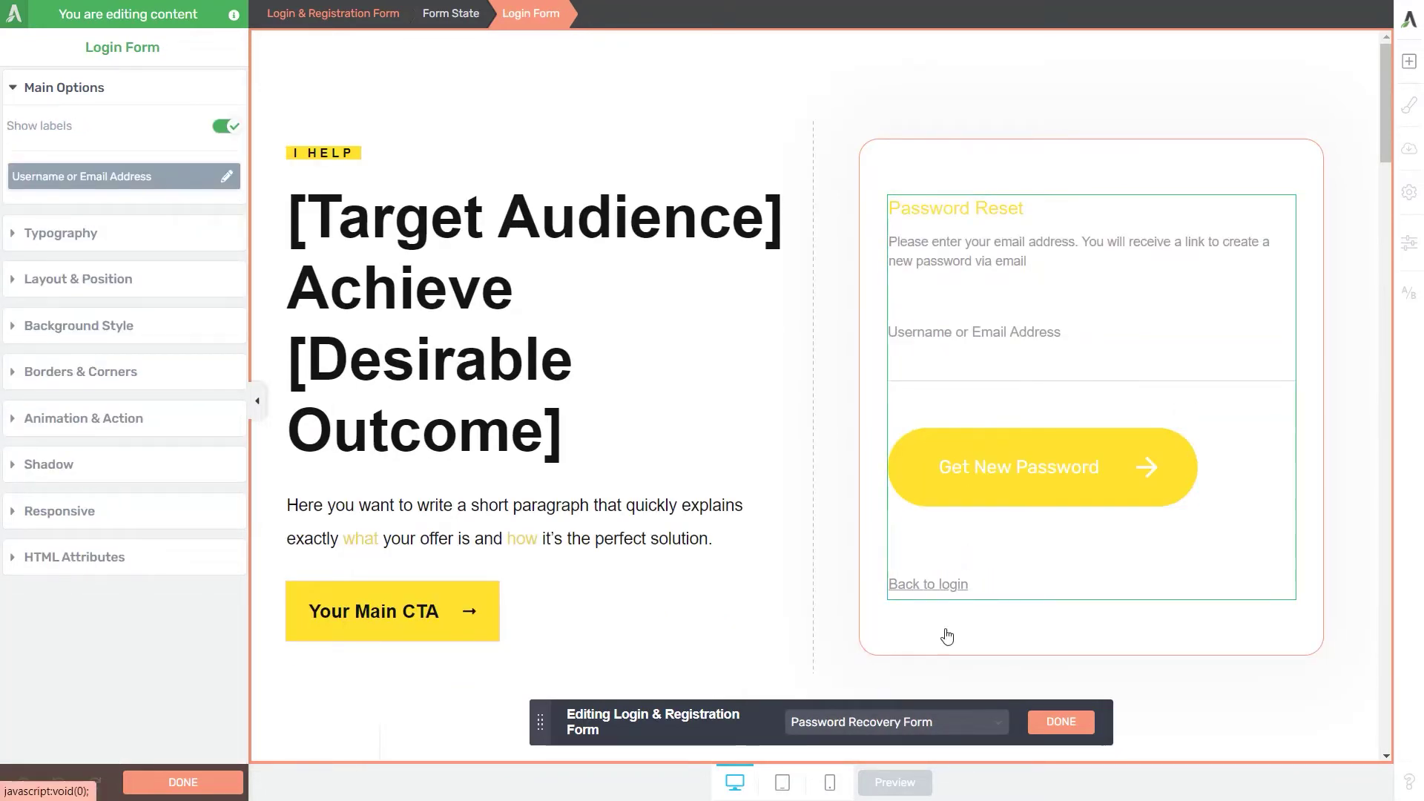
pyautogui.click(919, 724)
pyautogui.click(904, 702)
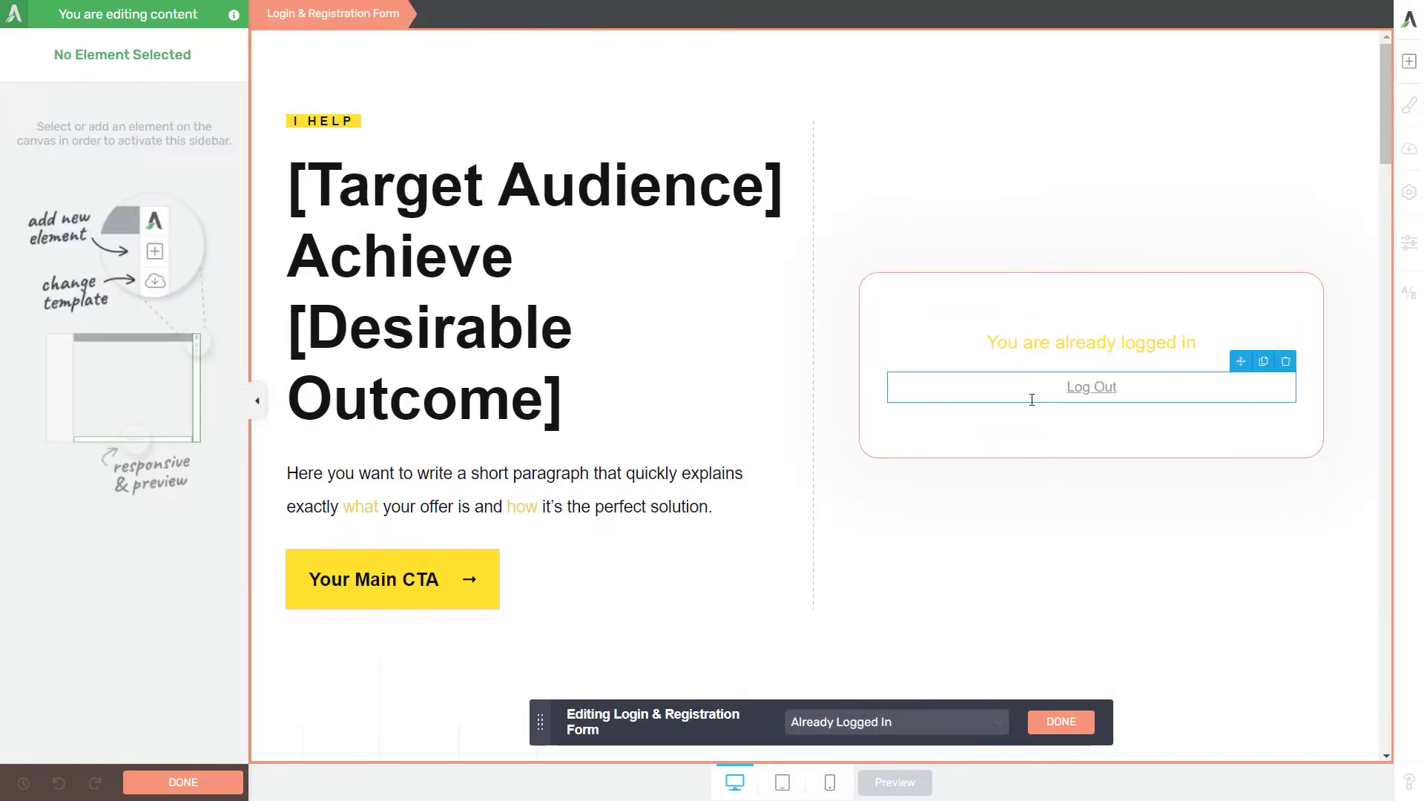
pyautogui.click(920, 721)
# Return to the Registration Form state, start then cancel a new field, and check Add Connection.
pyautogui.click(905, 656)
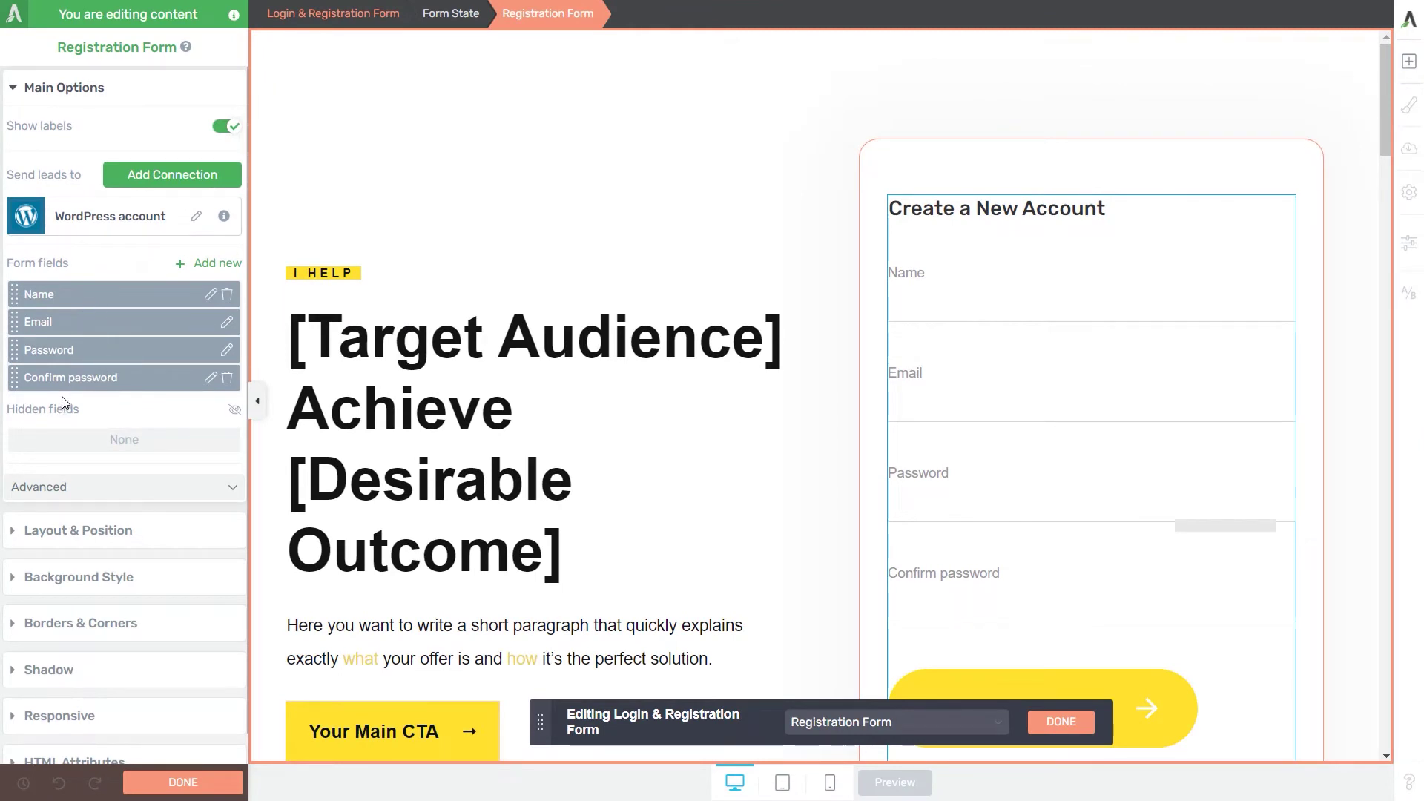
pyautogui.click(197, 265)
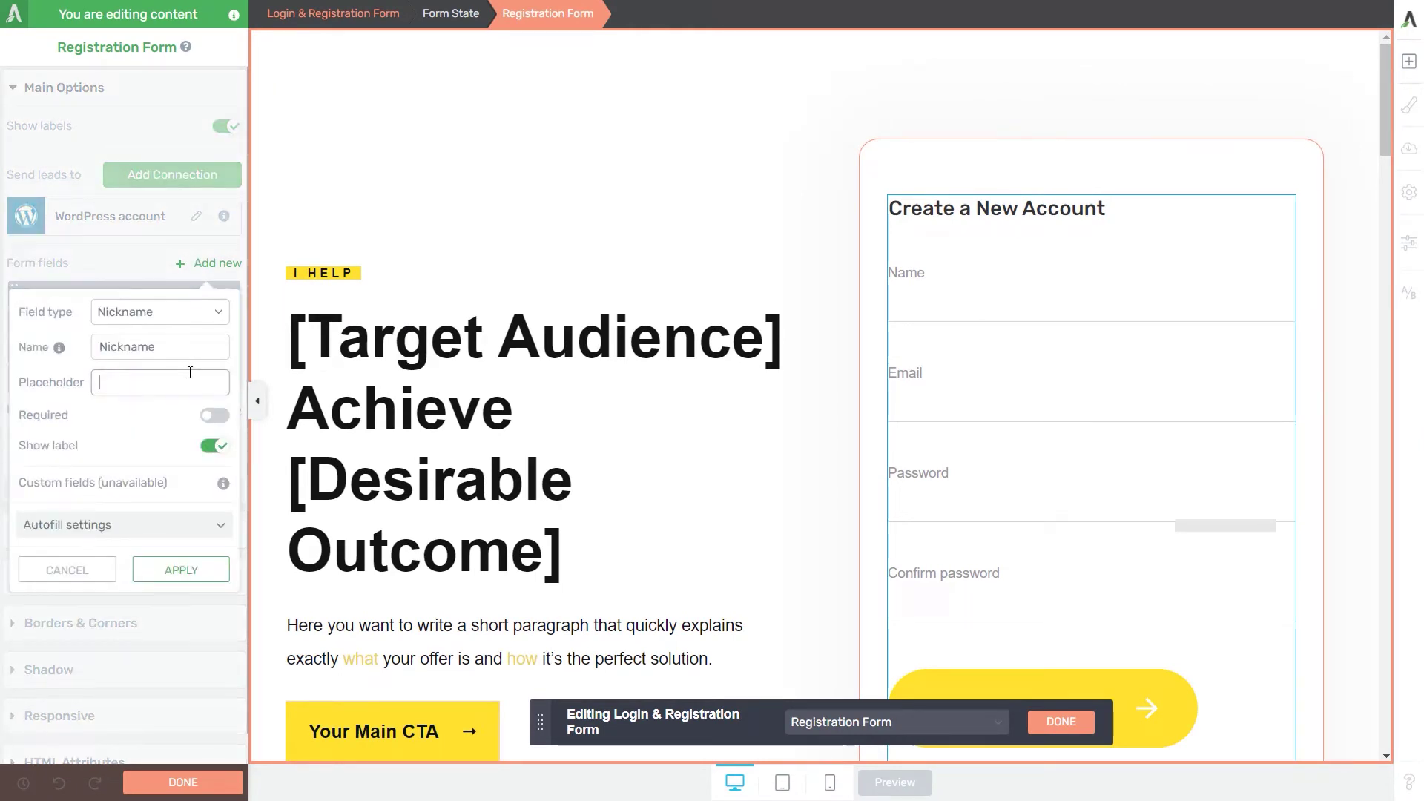
pyautogui.click(87, 573)
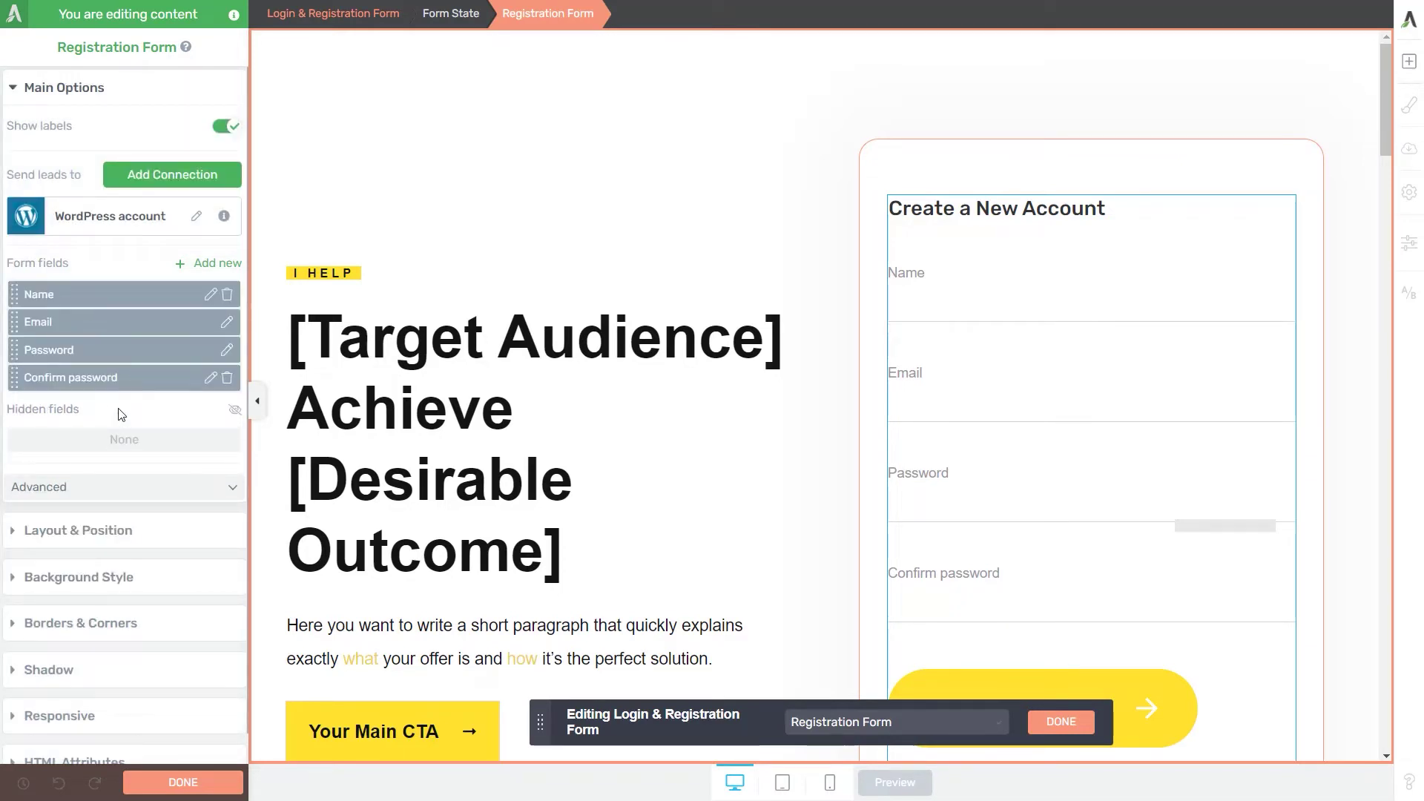
pyautogui.click(191, 184)
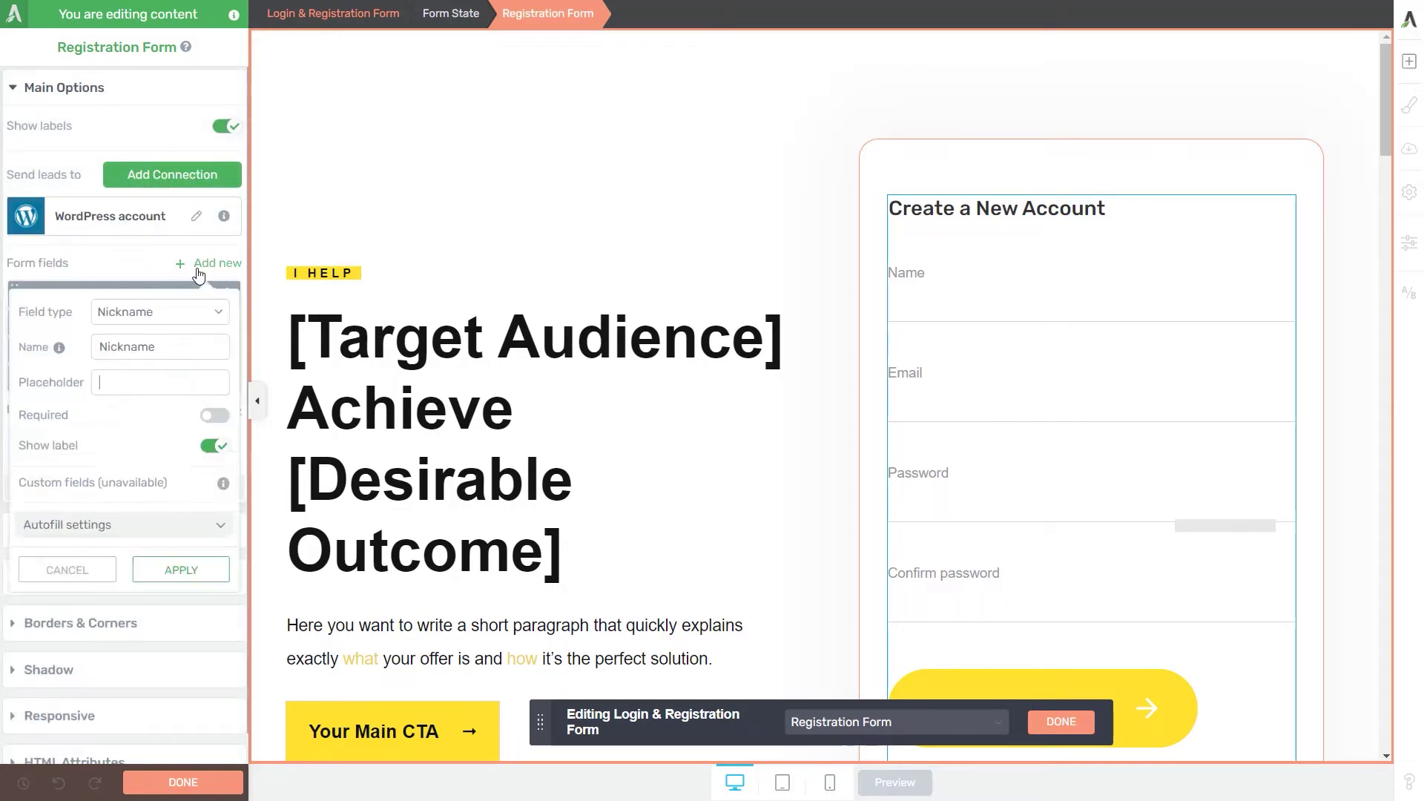
# Add a new field of type GDPR Checkbox to the registration form.
pyautogui.click(194, 264)
pyautogui.click(188, 312)
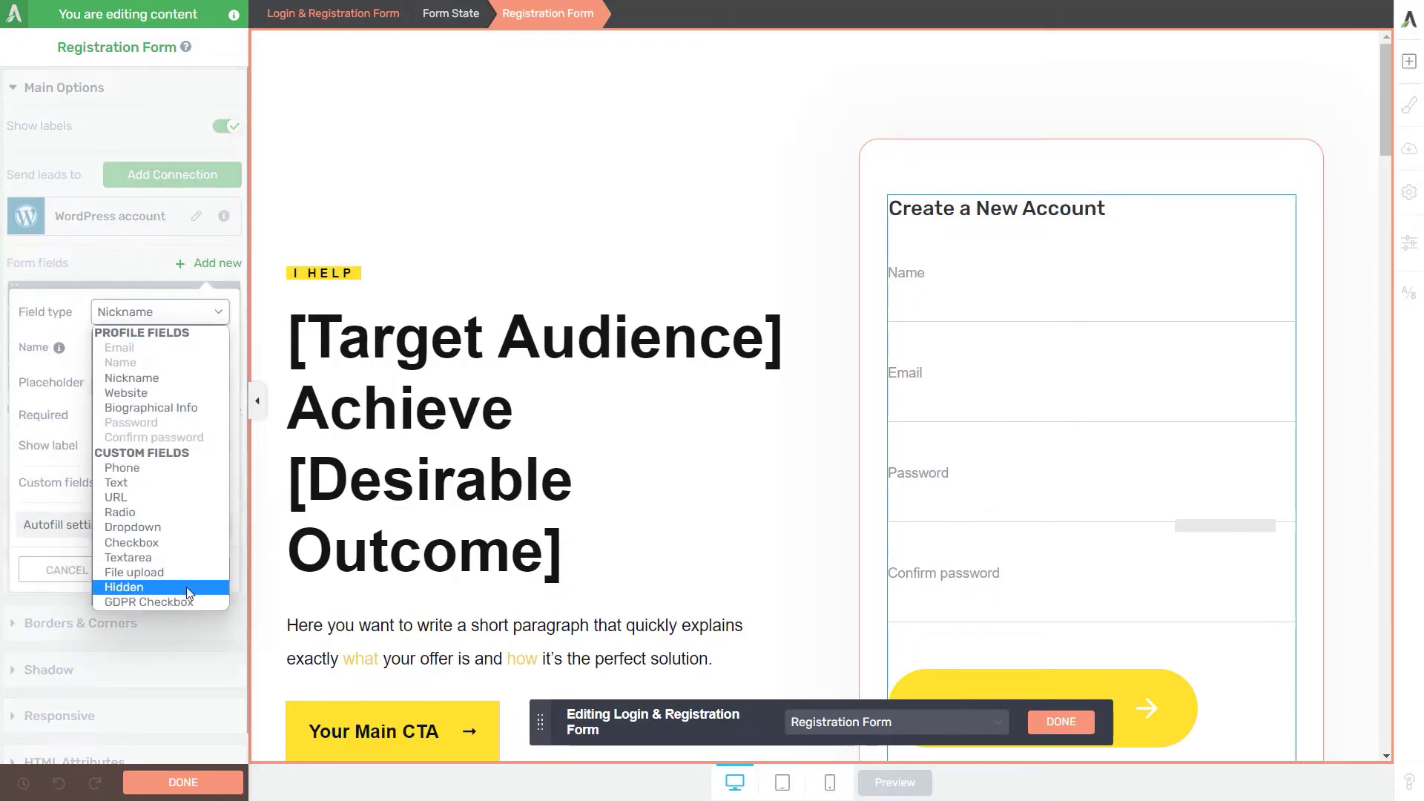
pyautogui.click(176, 606)
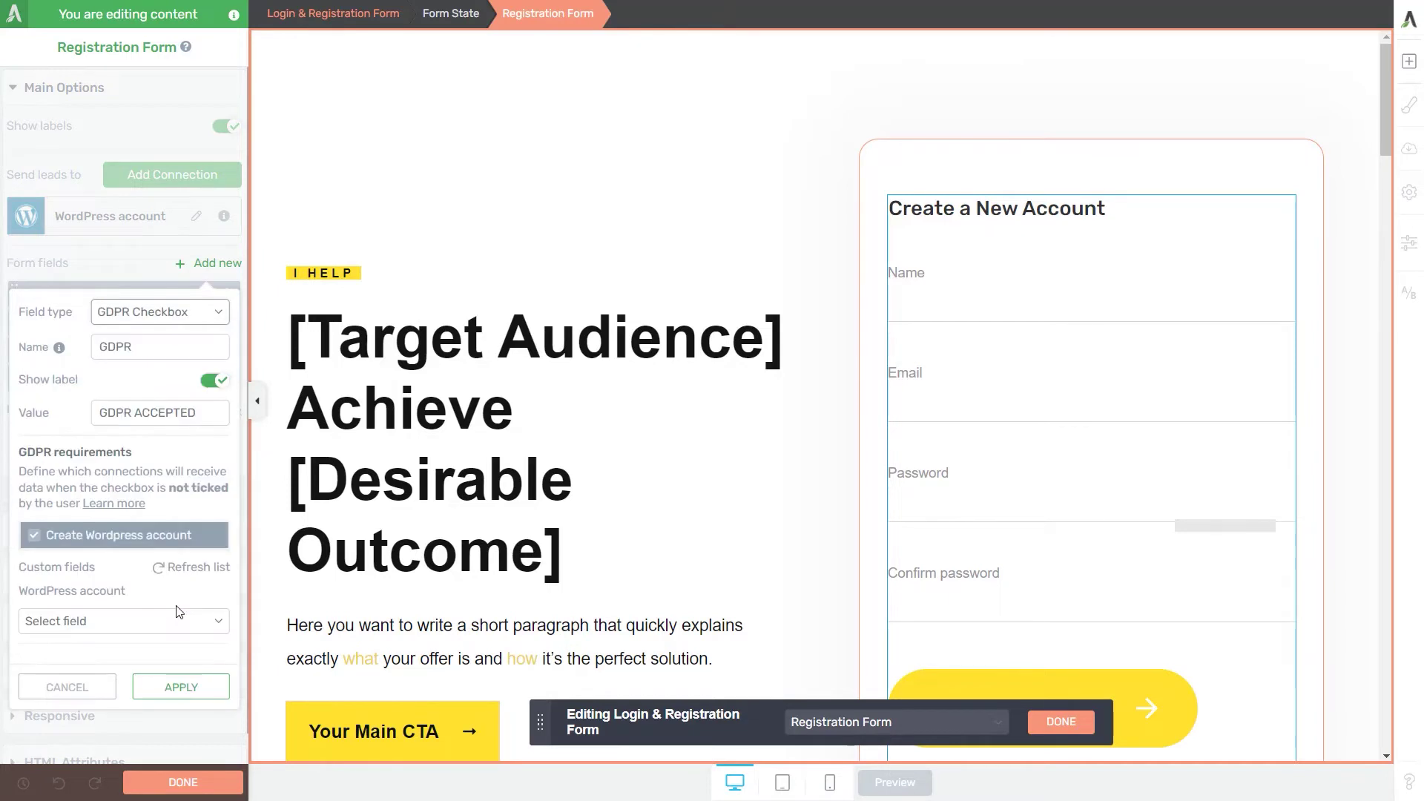
pyautogui.click(168, 687)
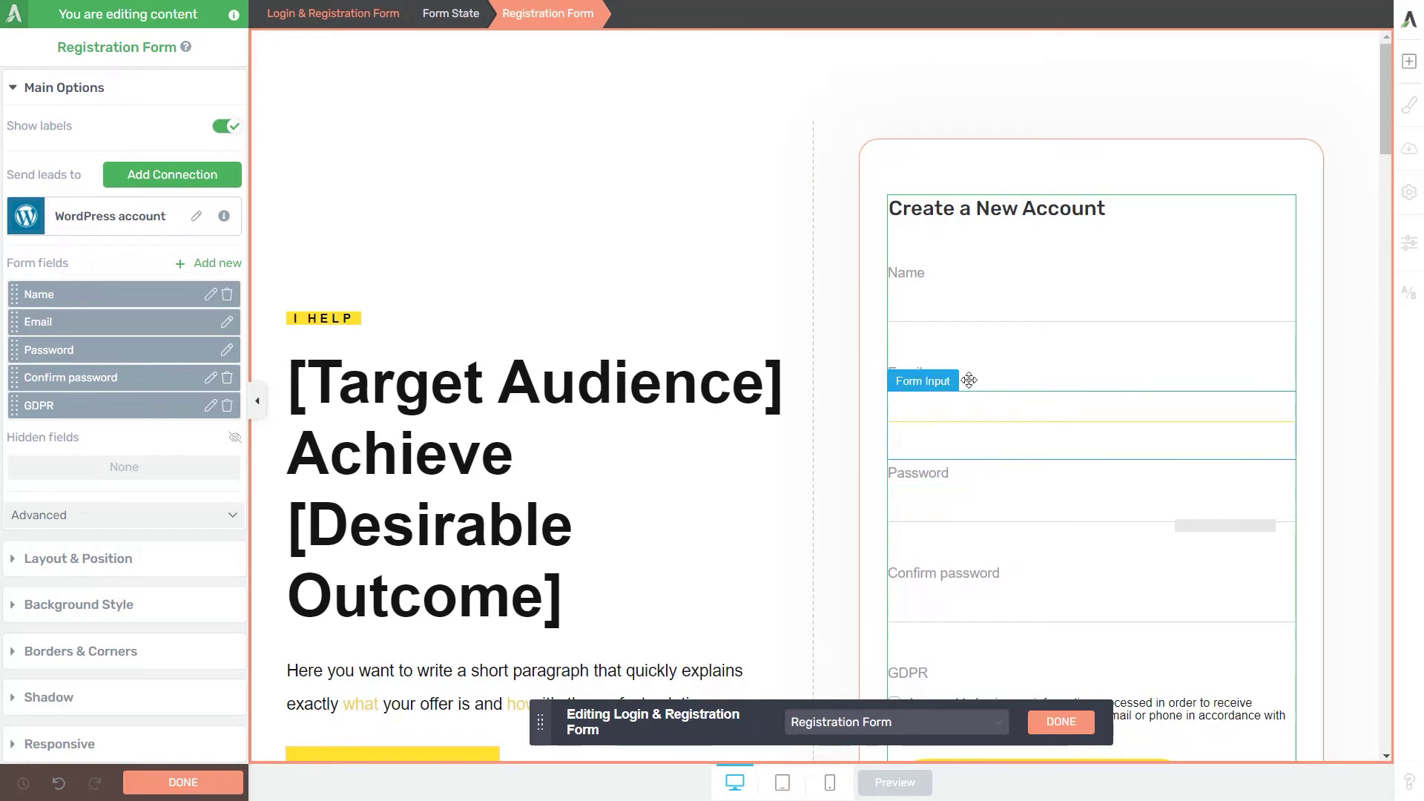
pyautogui.click(981, 209)
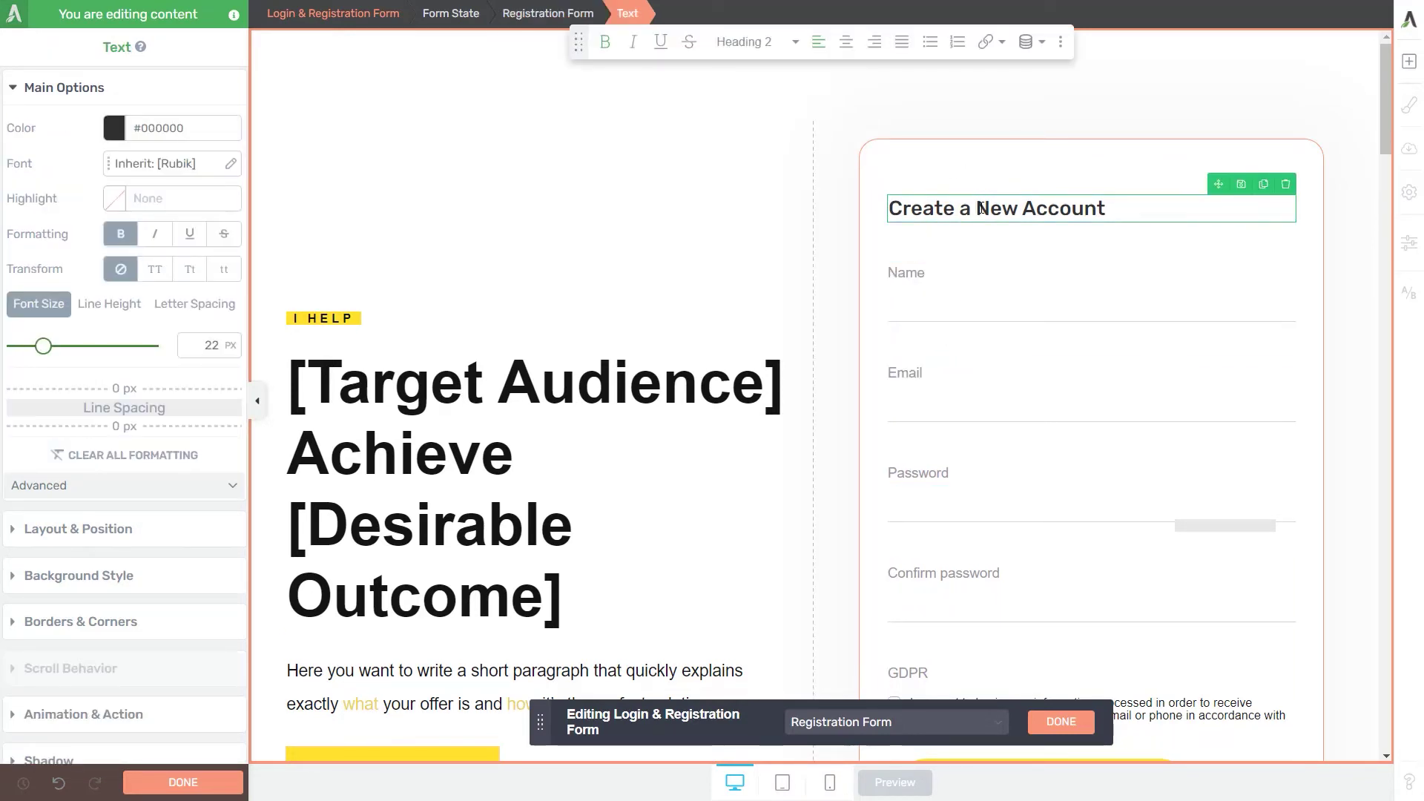
pyautogui.scroll(-3, 1075, 445)
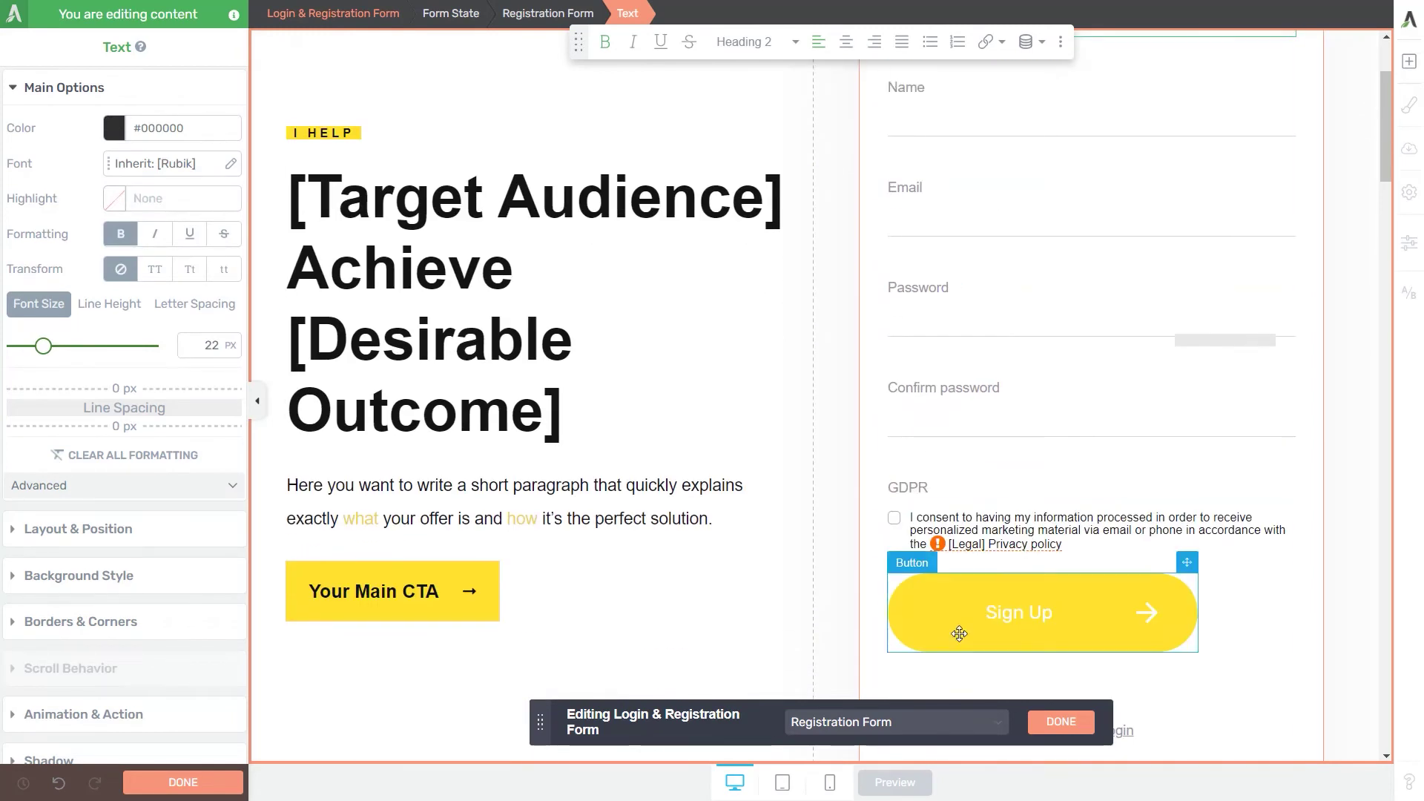
pyautogui.click(1135, 627)
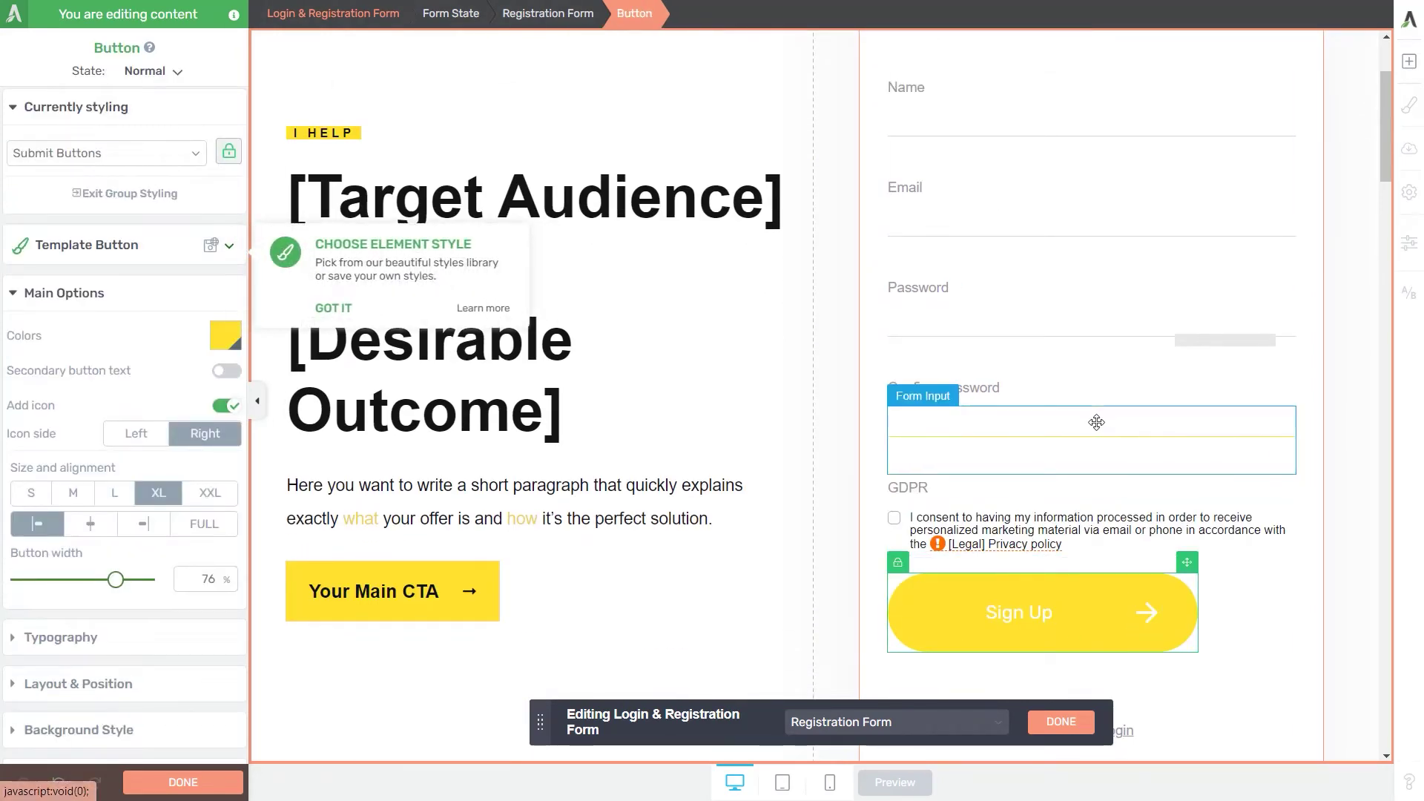
pyautogui.scroll(1, 1098, 424)
pyautogui.scroll(1, 1115, 372)
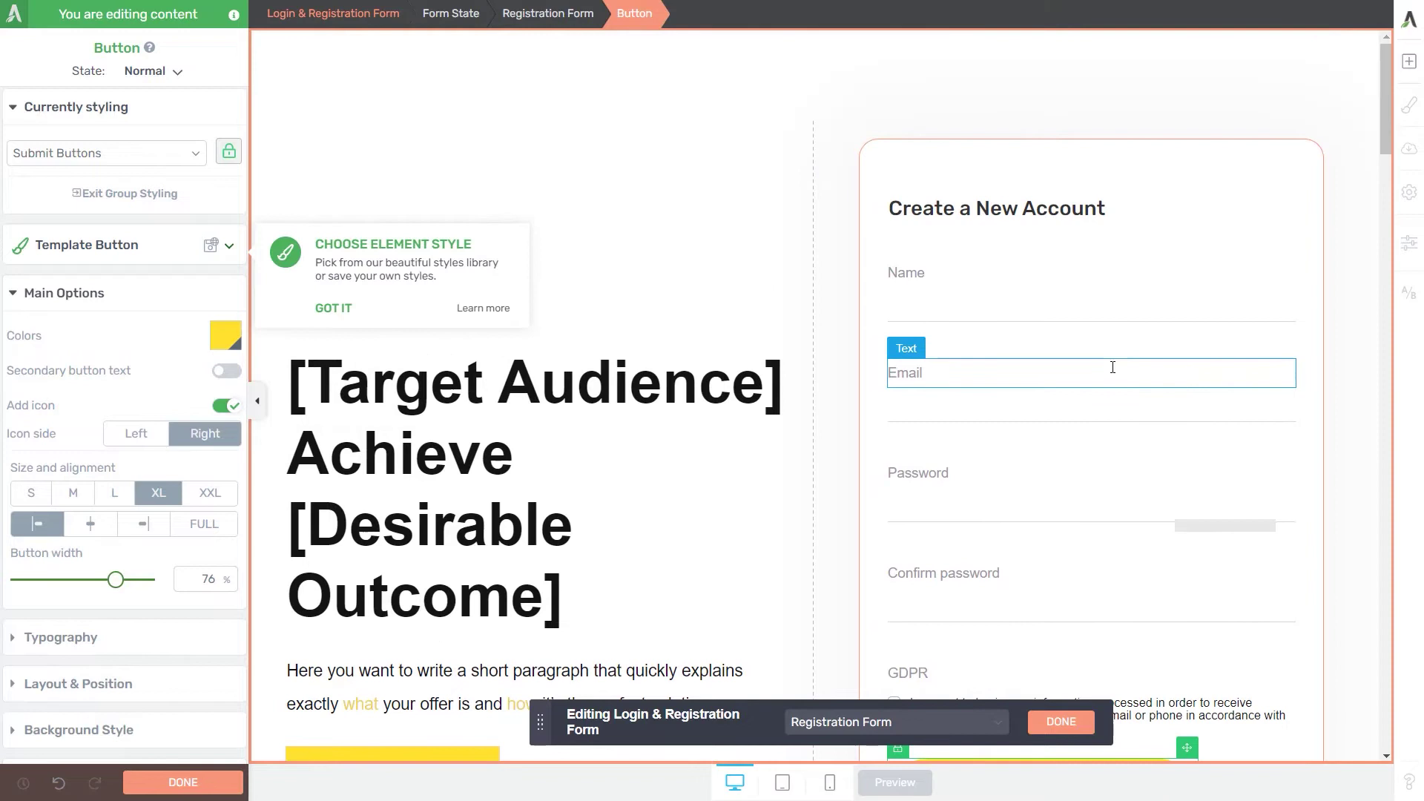
pyautogui.click(942, 724)
pyautogui.click(911, 730)
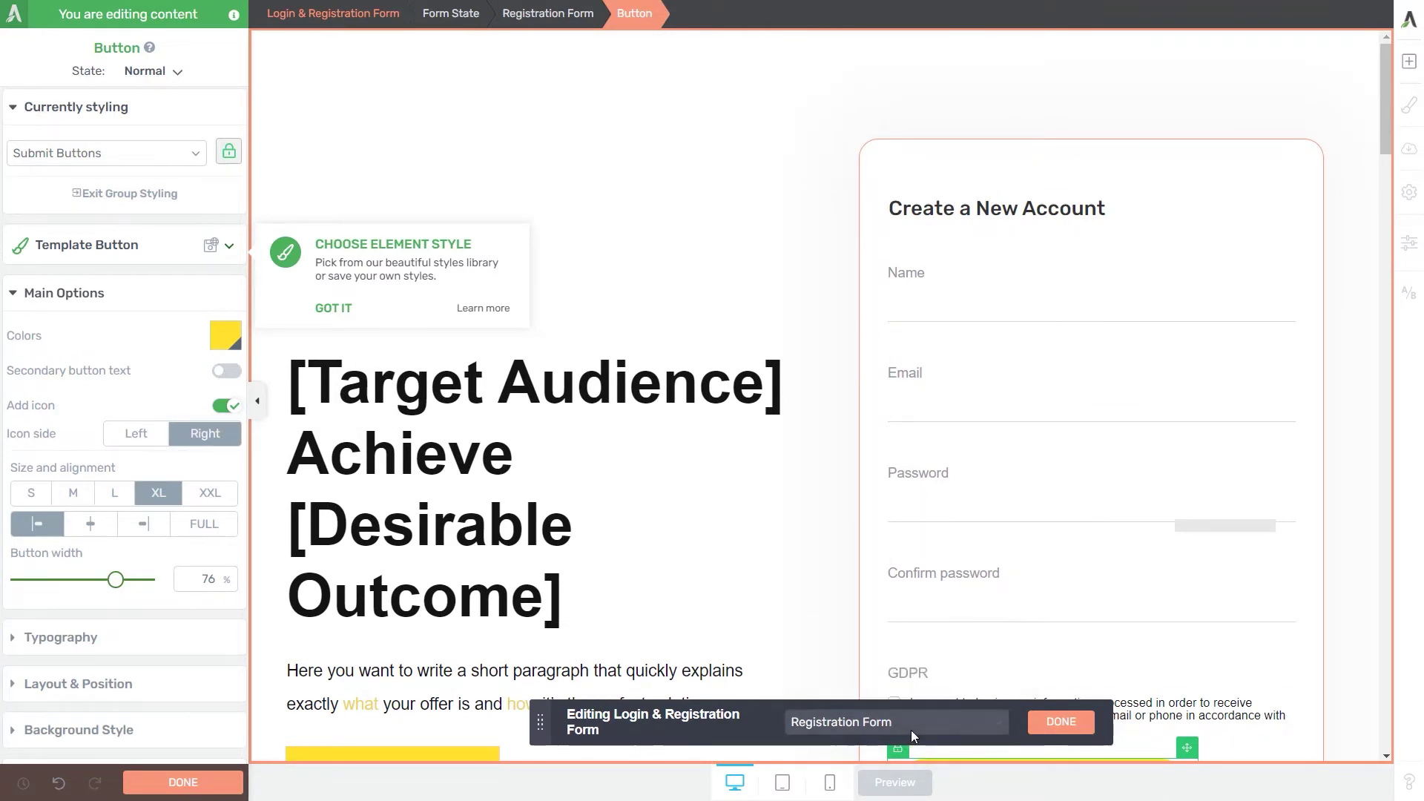
# Finish element editing and switch the Default state to Login, then back to Register.
pyautogui.click(197, 785)
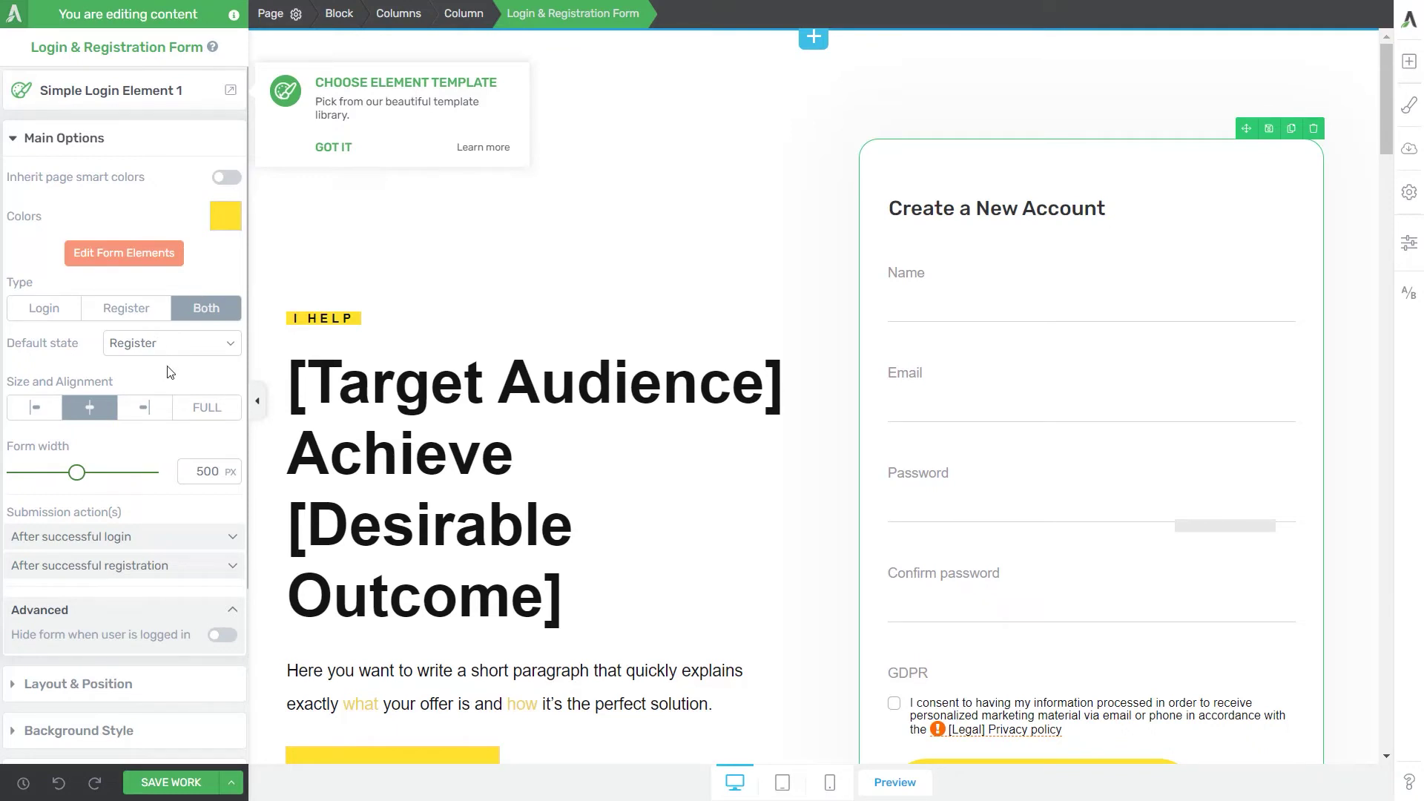
pyautogui.click(177, 346)
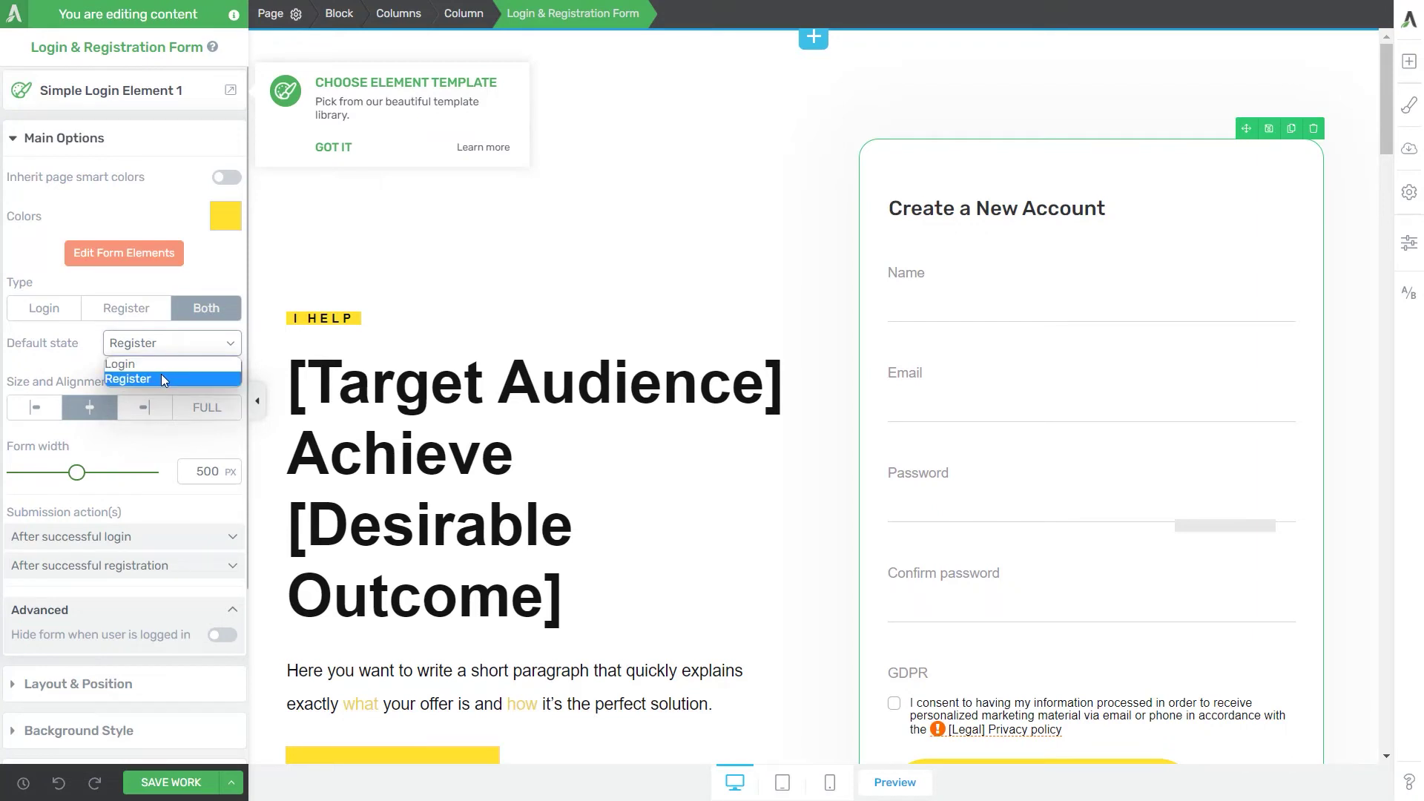
pyautogui.click(169, 364)
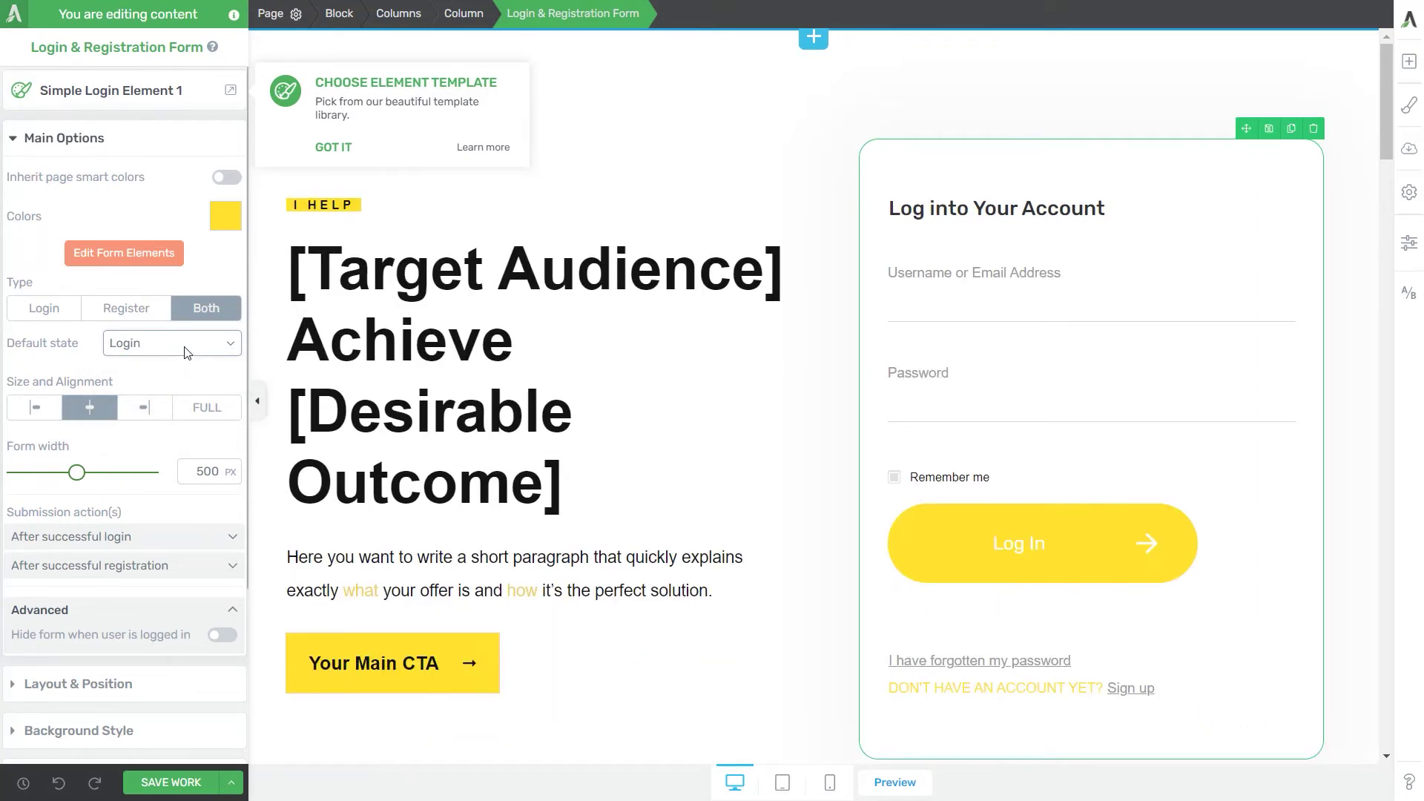
pyautogui.click(182, 347)
pyautogui.click(153, 377)
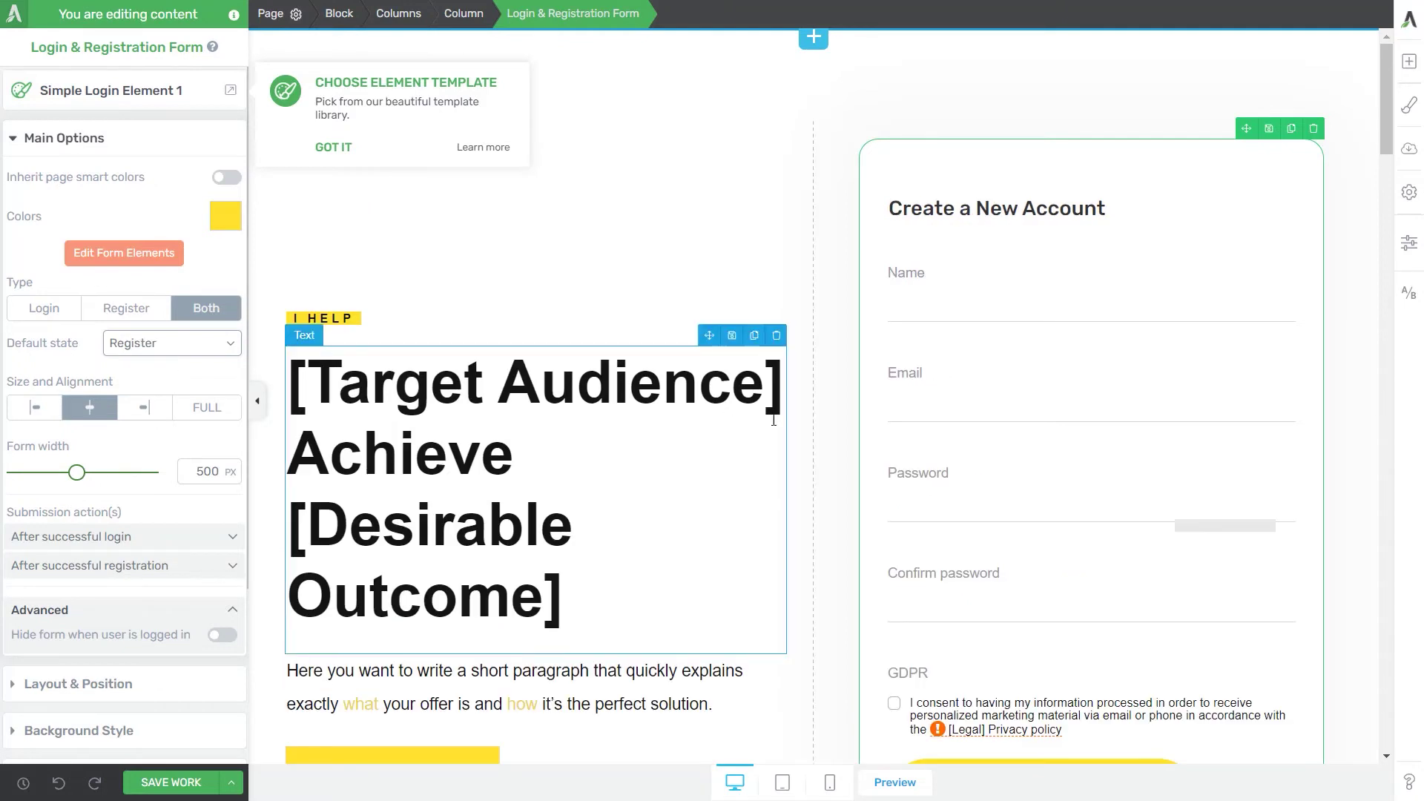
pyautogui.scroll(-4, 994, 586)
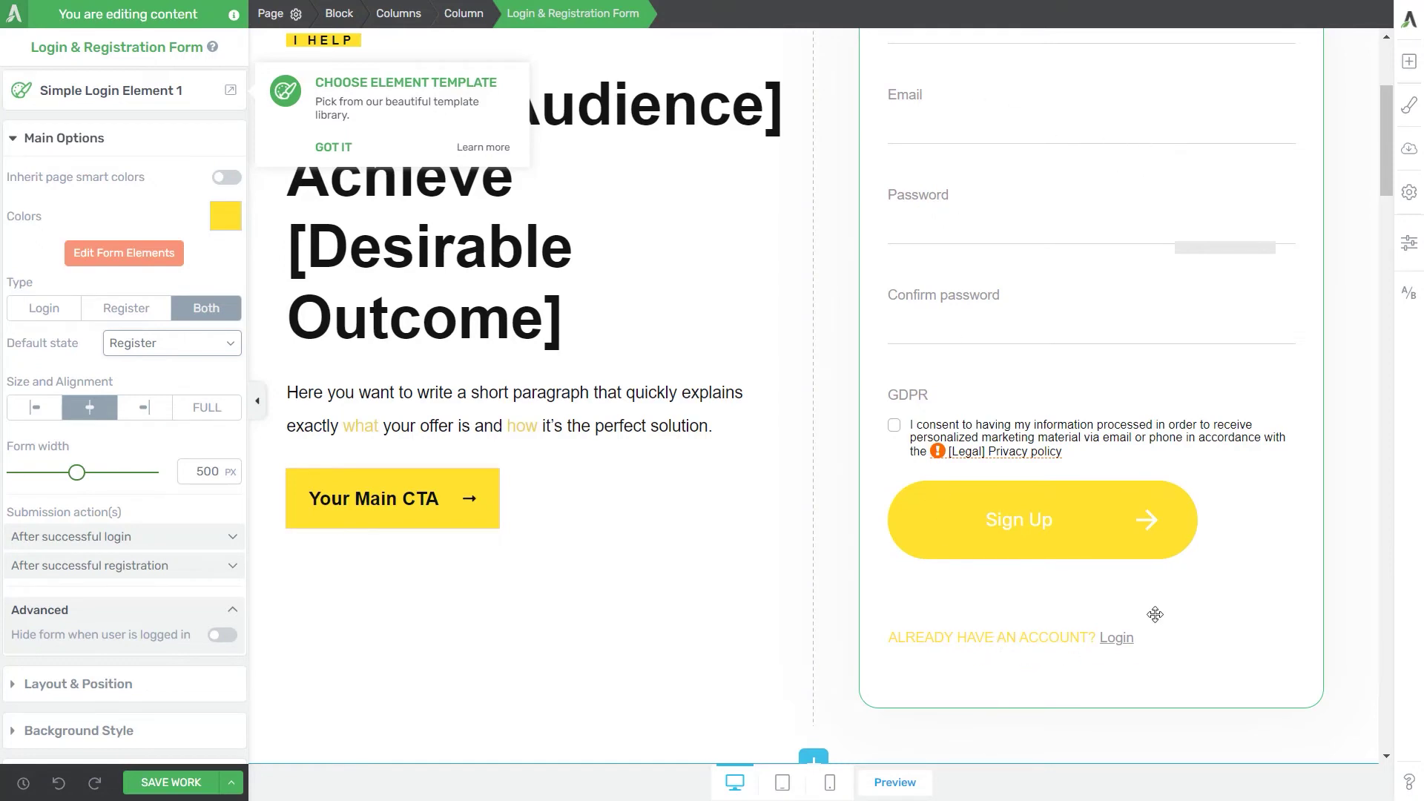
pyautogui.scroll(2, 805, 523)
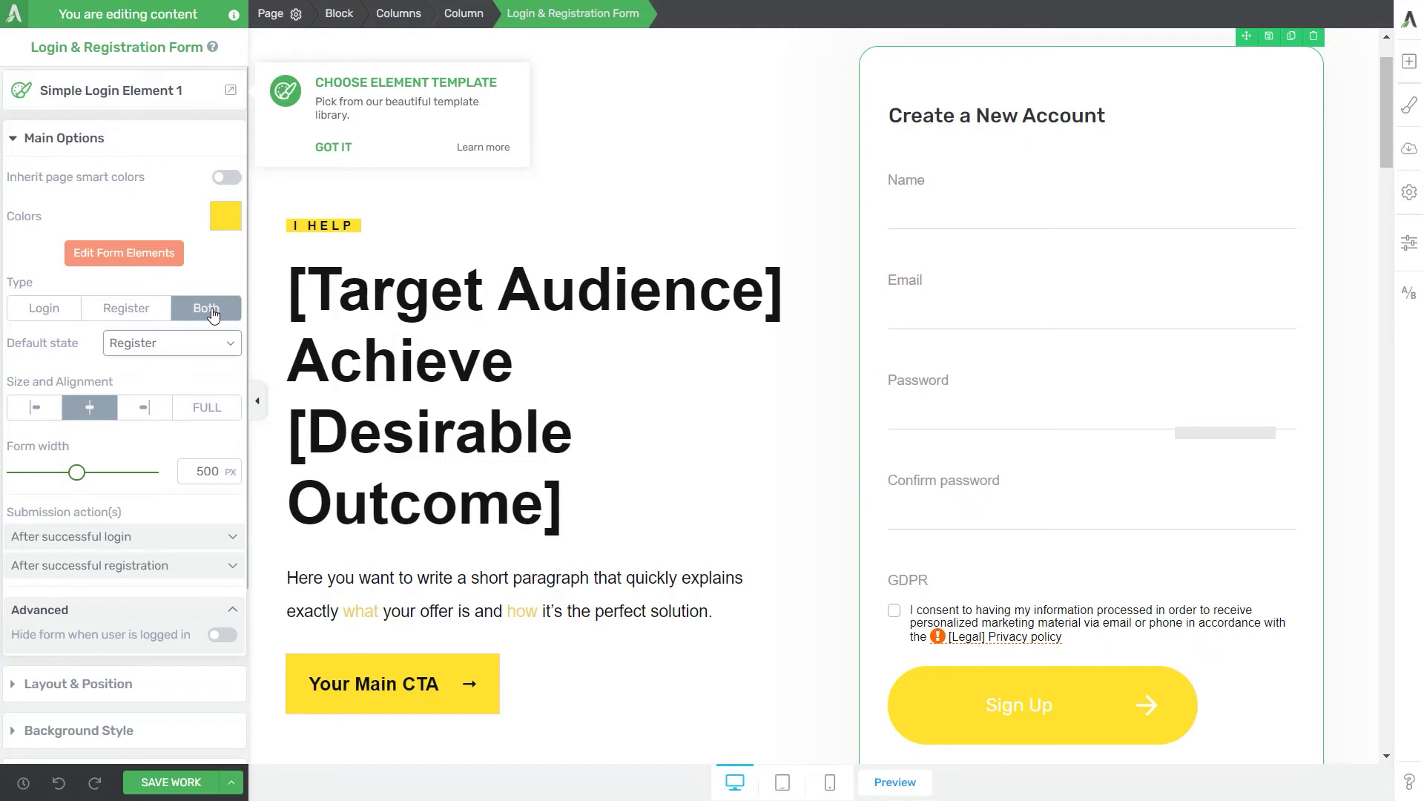
# Right-align the form in its column and set the Form width to 502 px.
pyautogui.click(45, 416)
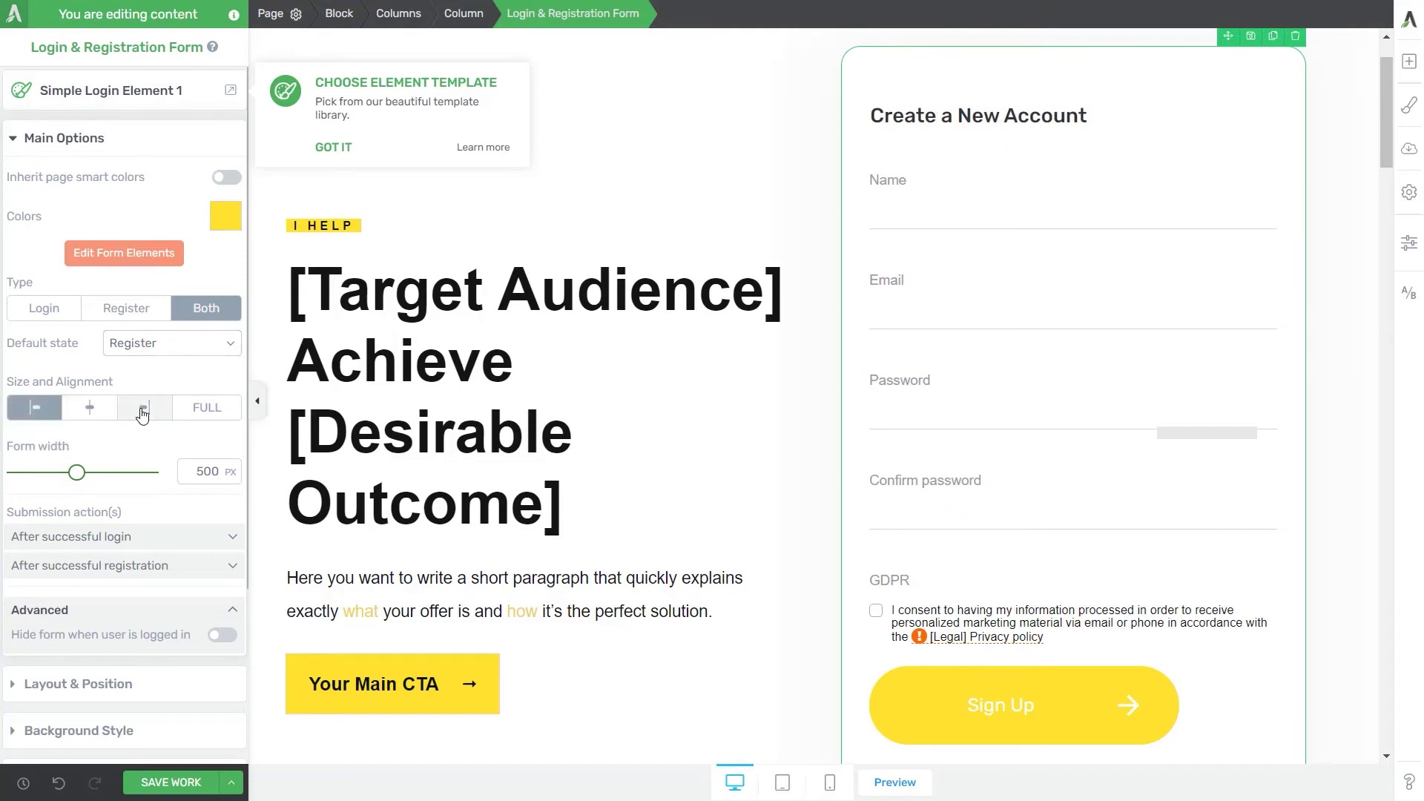
pyautogui.click(143, 408)
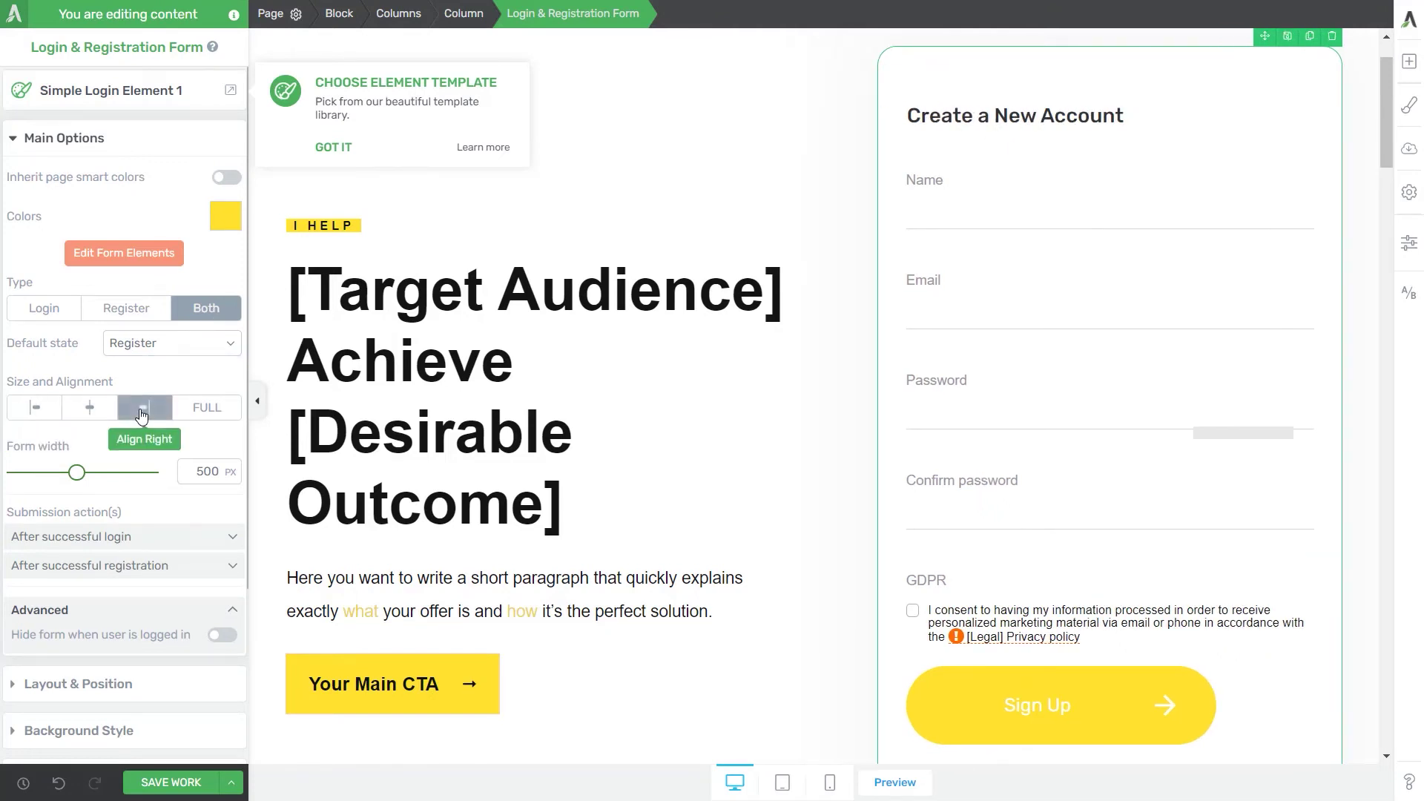
pyautogui.moveTo(76, 473)
pyautogui.mouseDown()
pyautogui.moveTo(102, 472)
pyautogui.moveTo(79, 487)
pyautogui.mouseUp()
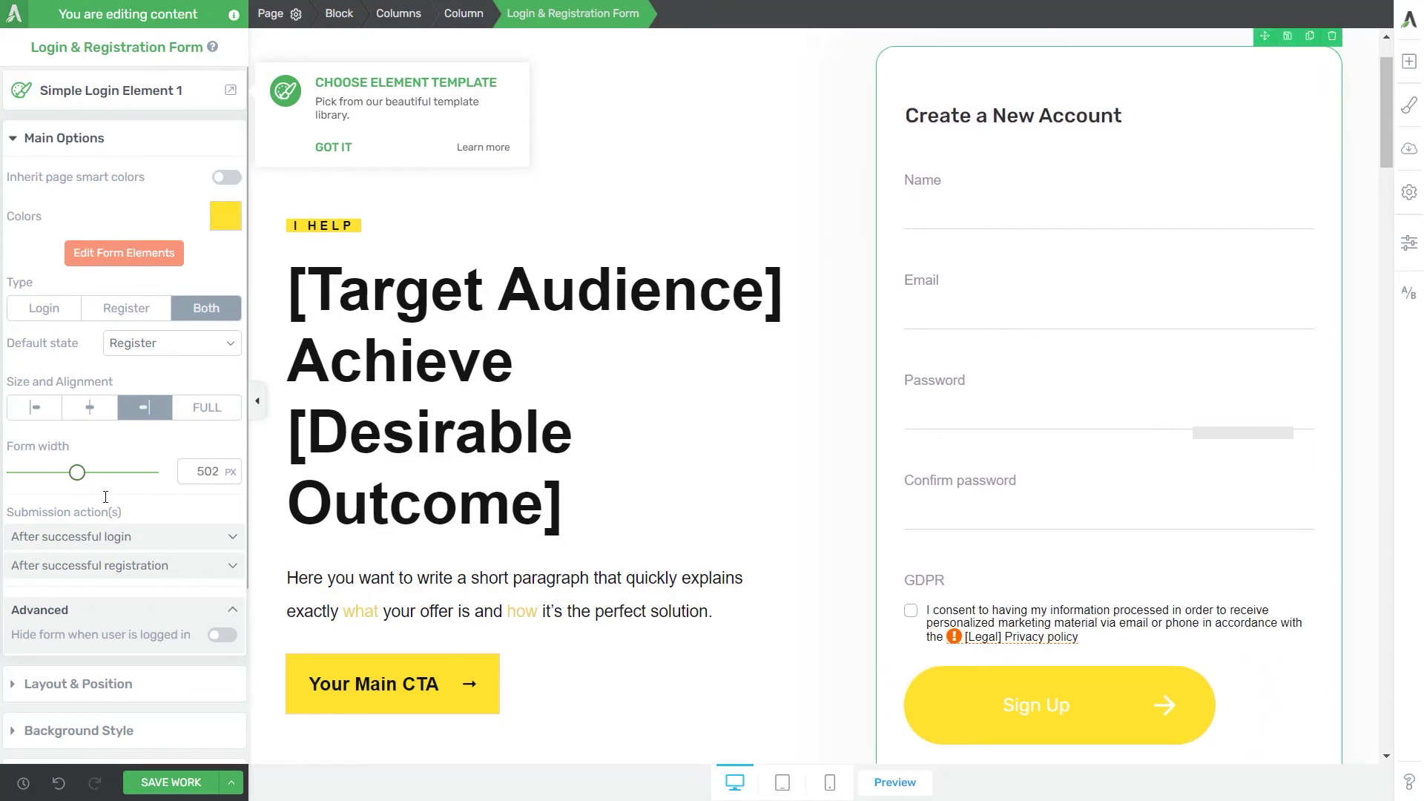
pyautogui.scroll(-1, 119, 446)
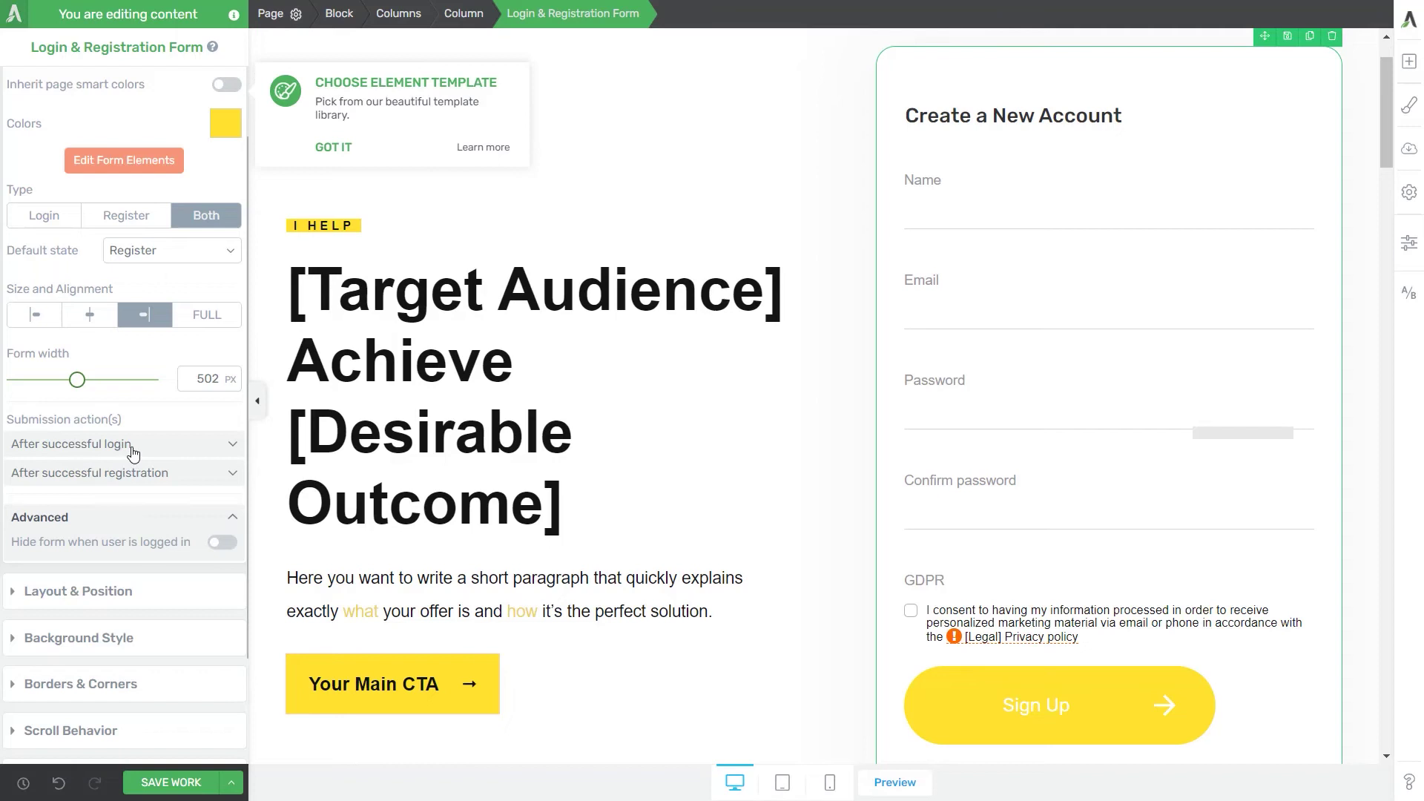
# Expand the after-login and after-registration sections and review the registration action choices without changes.
pyautogui.click(132, 449)
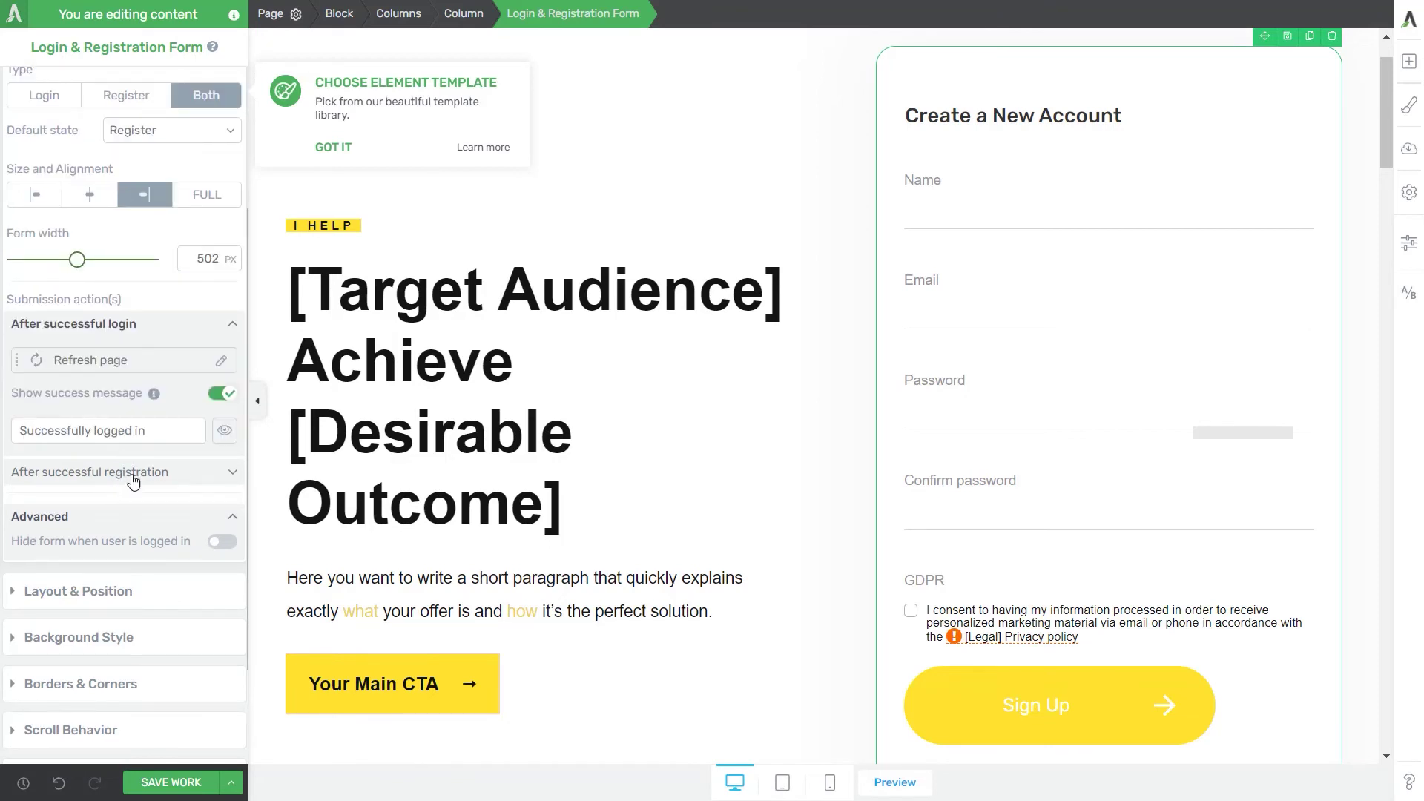
pyautogui.click(126, 476)
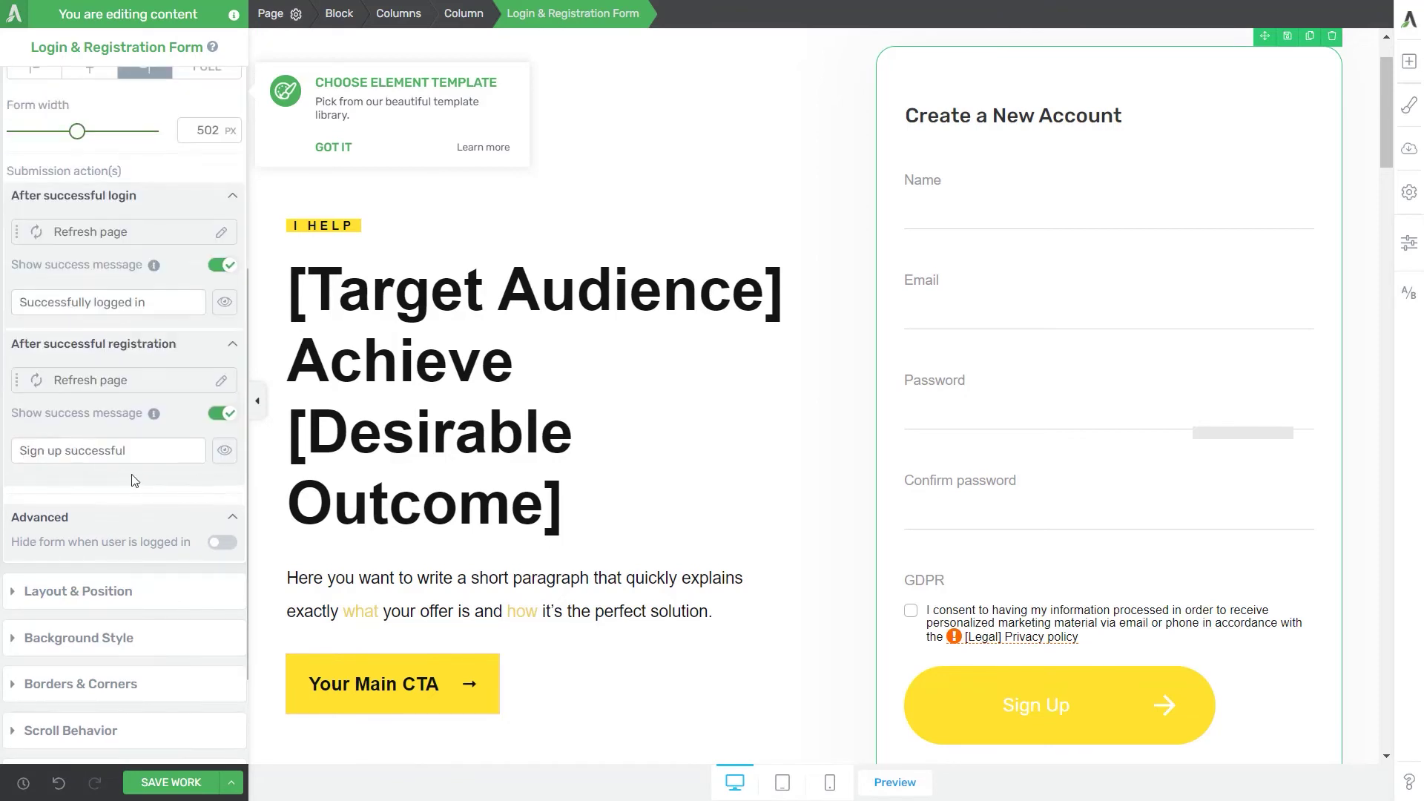
pyautogui.click(156, 386)
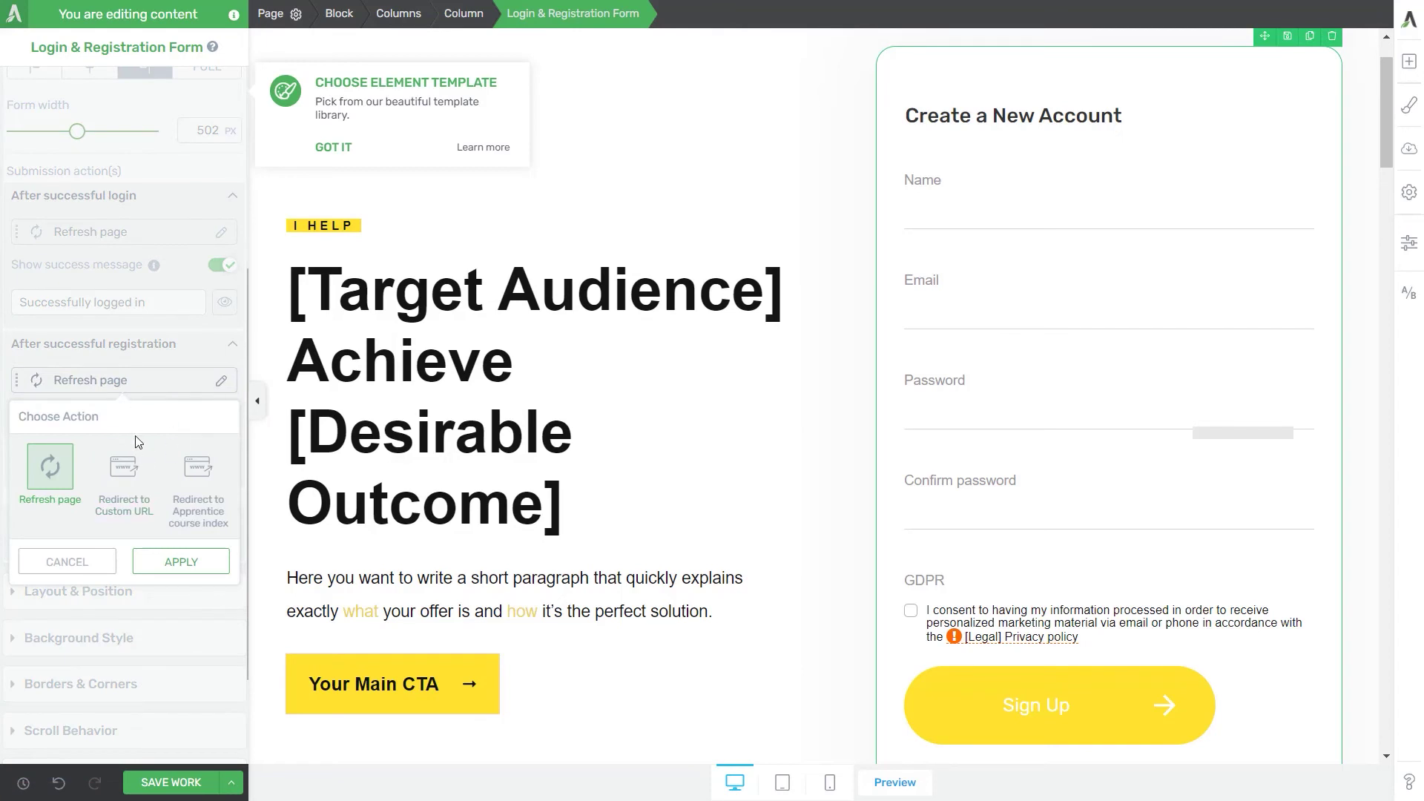
pyautogui.click(67, 562)
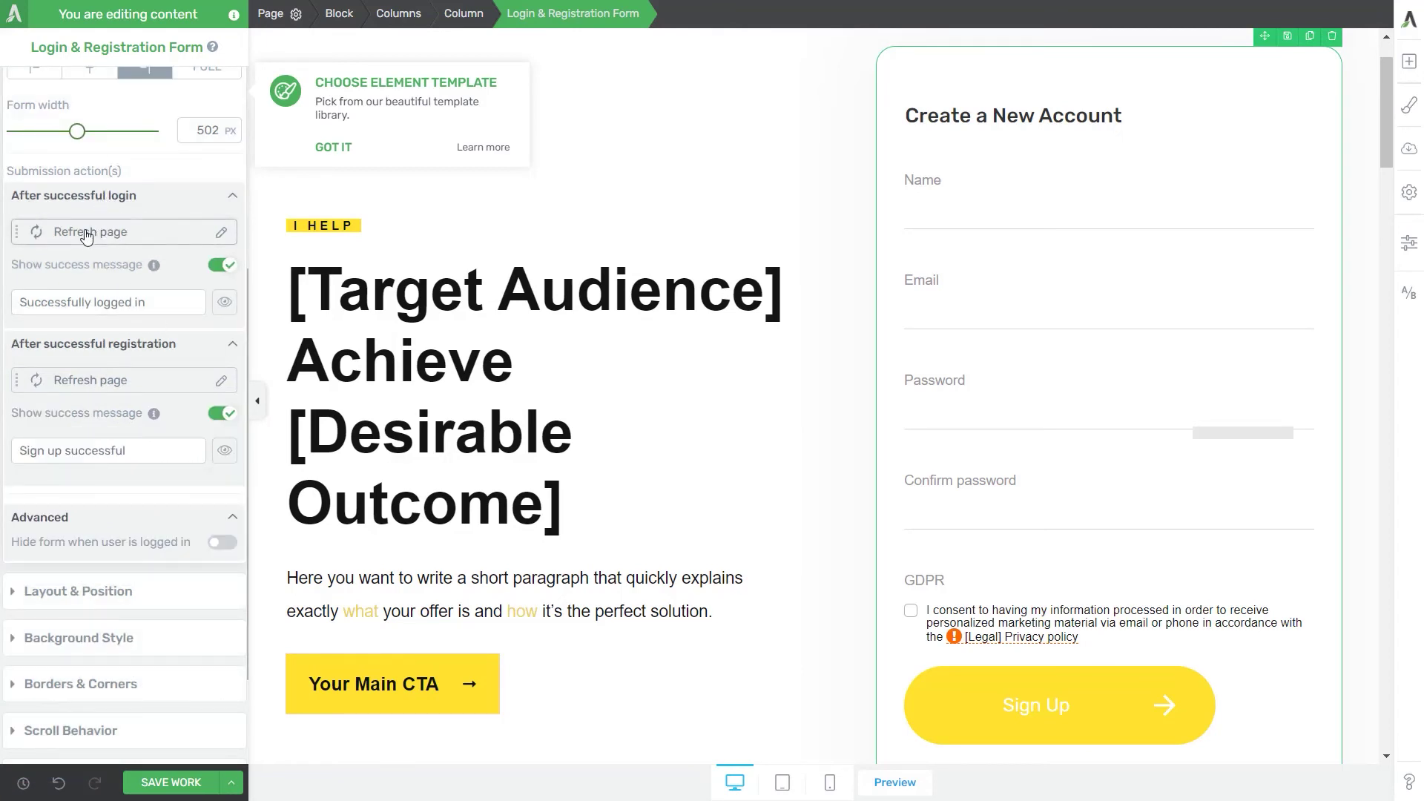
# Review the login action choices, including custom URL redirect, and keep both actions as refresh page.
pyautogui.click(111, 231)
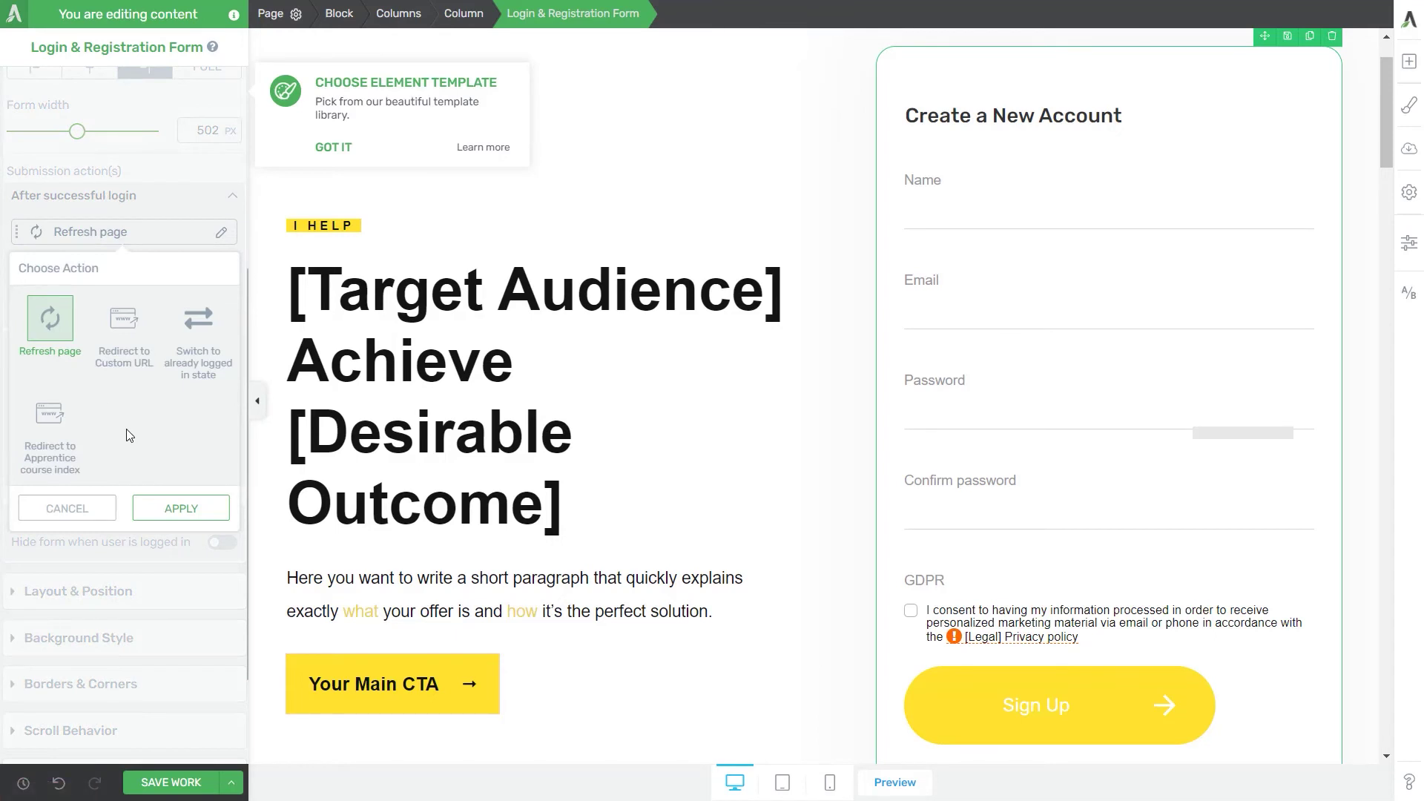
pyautogui.click(118, 336)
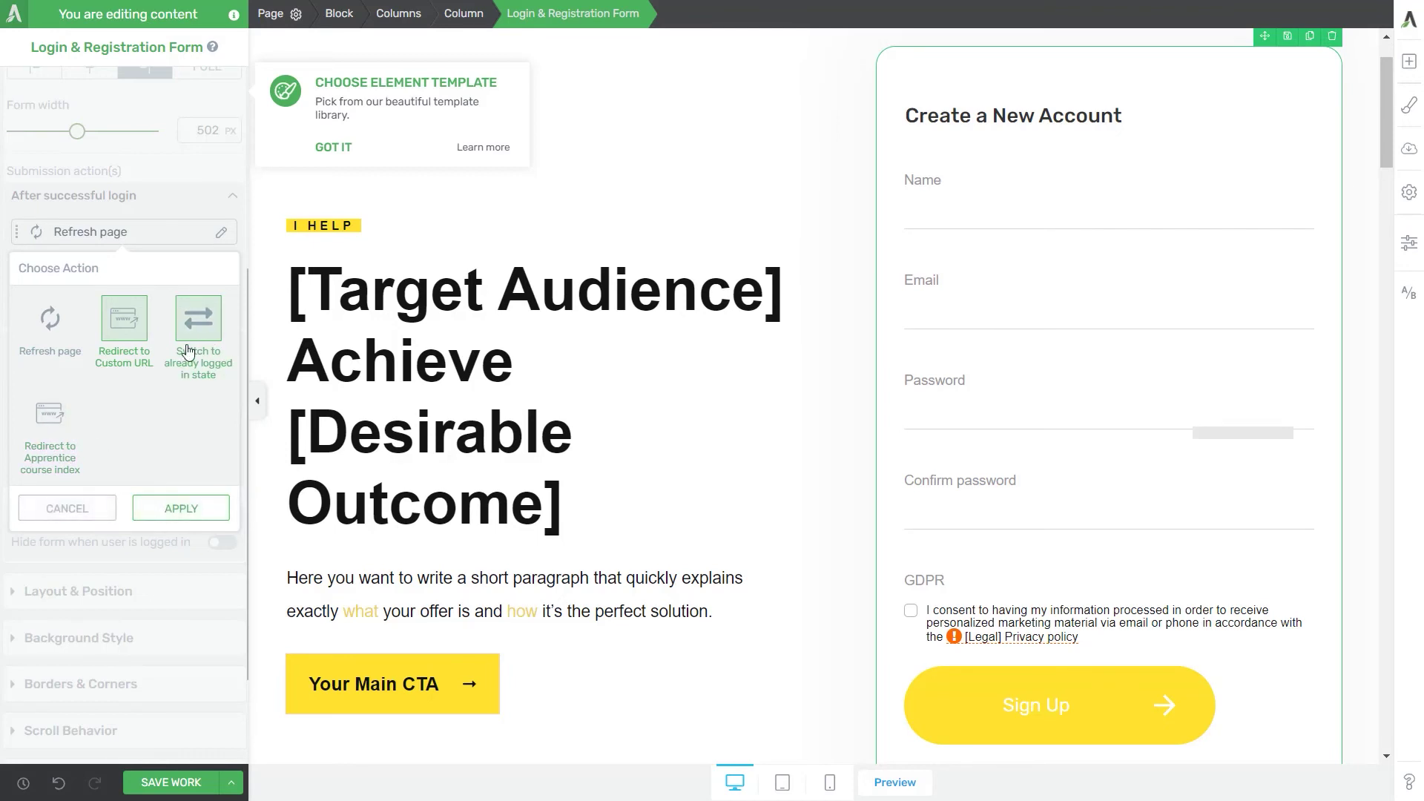
pyautogui.click(71, 508)
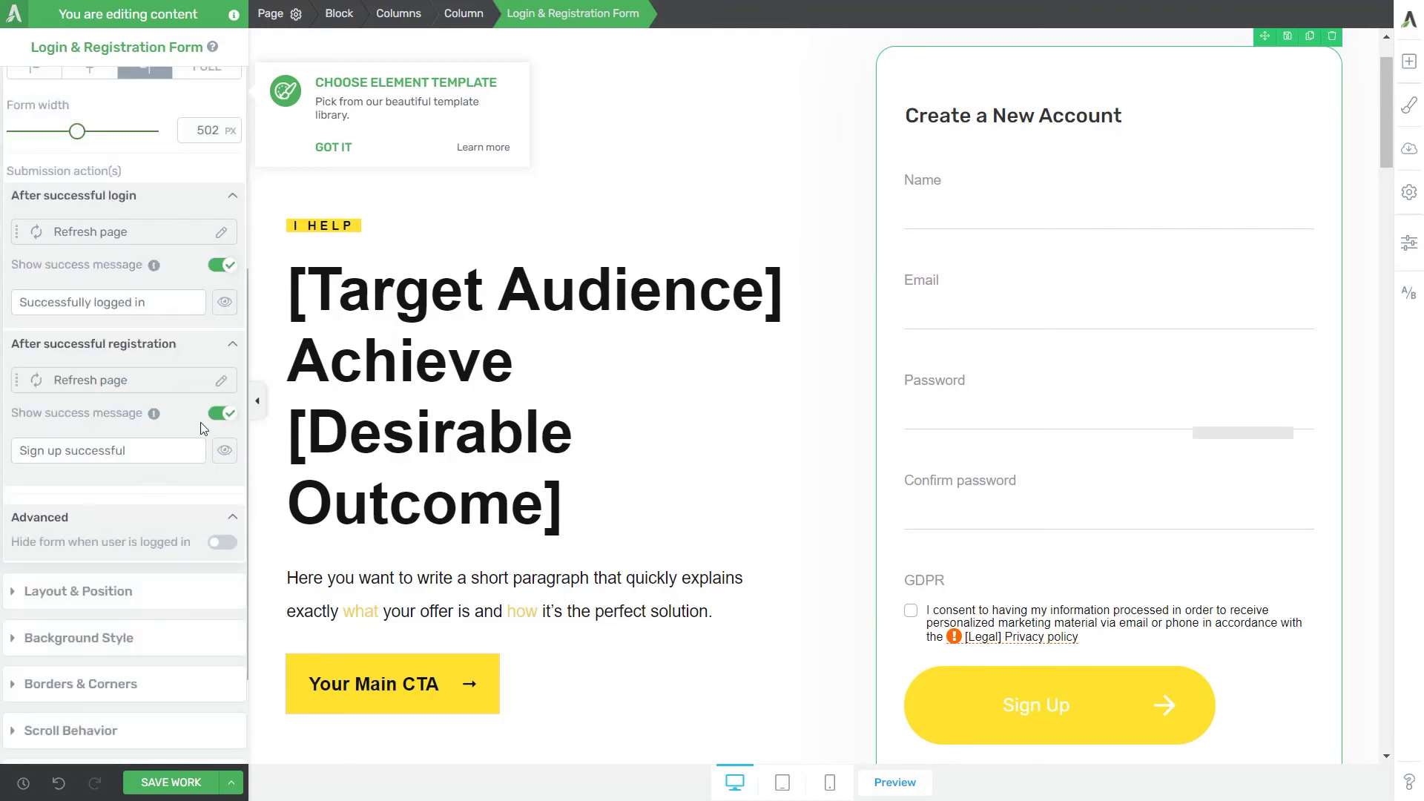
pyautogui.click(182, 382)
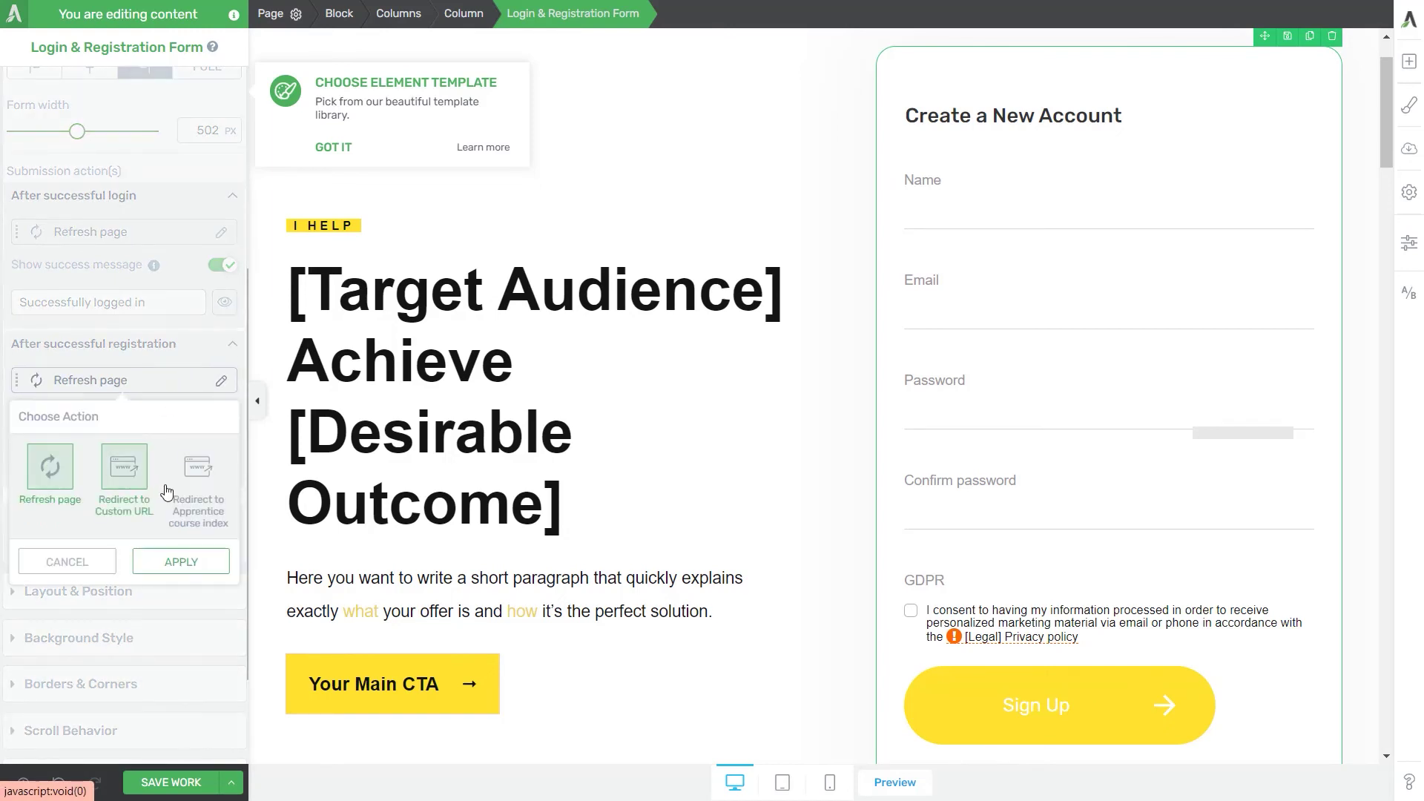
pyautogui.click(74, 564)
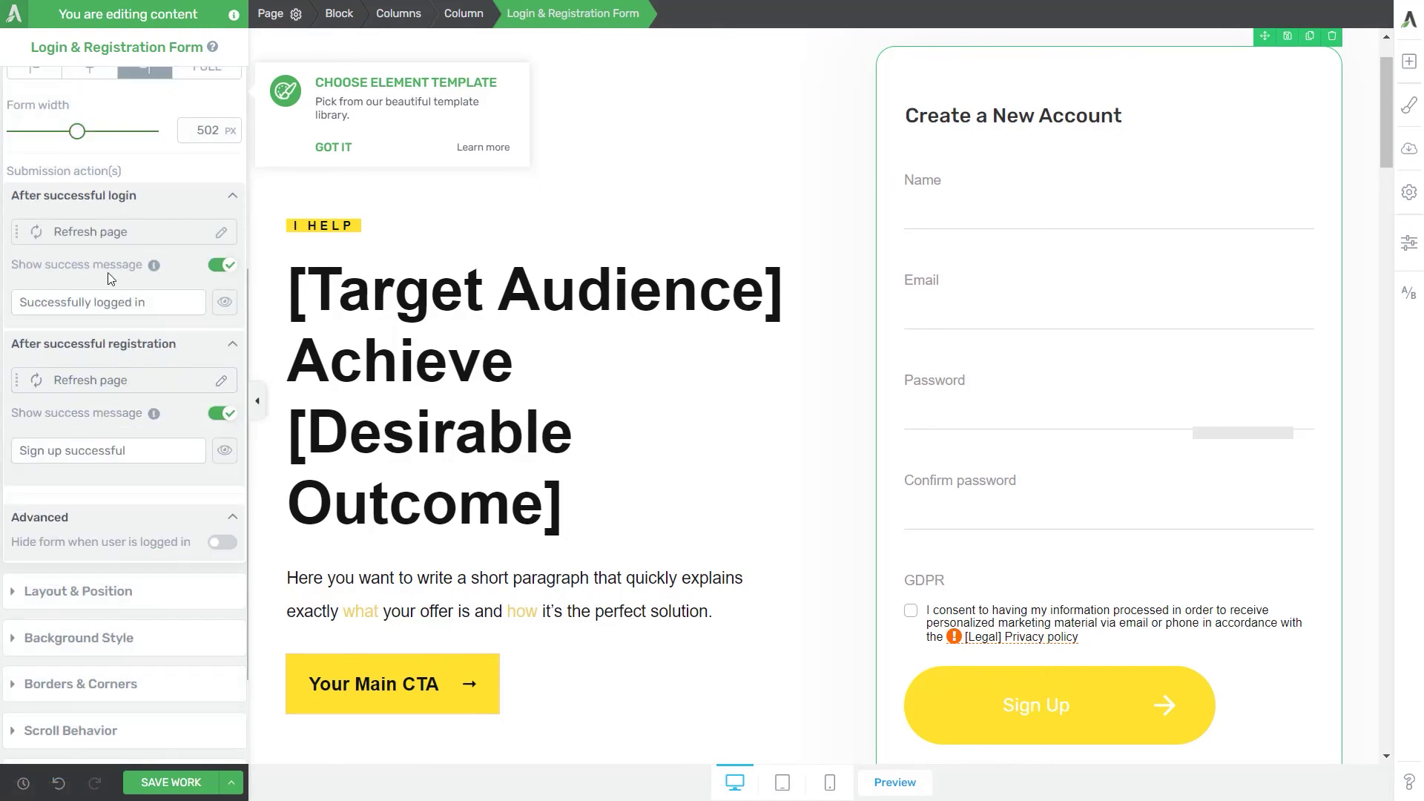
pyautogui.click(117, 237)
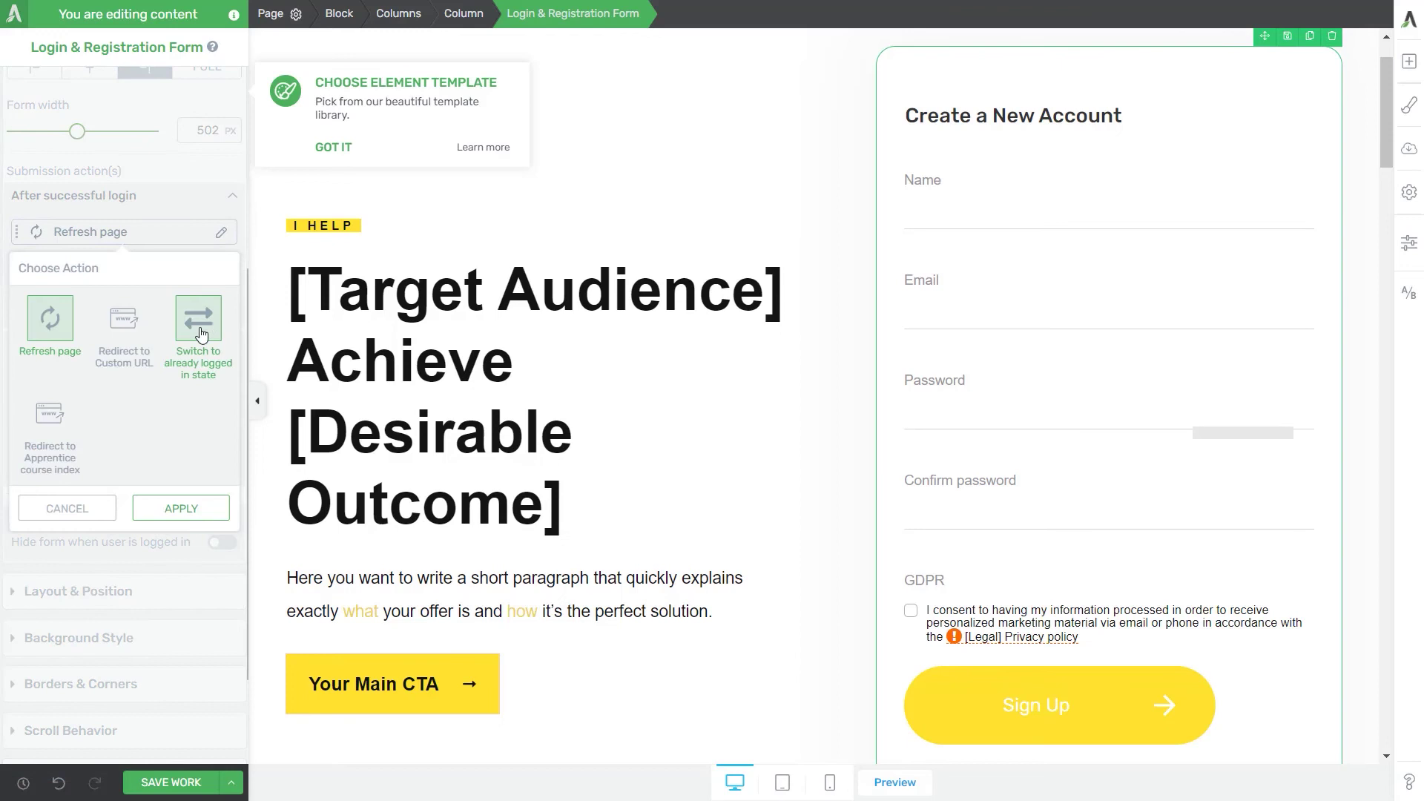
pyautogui.click(95, 508)
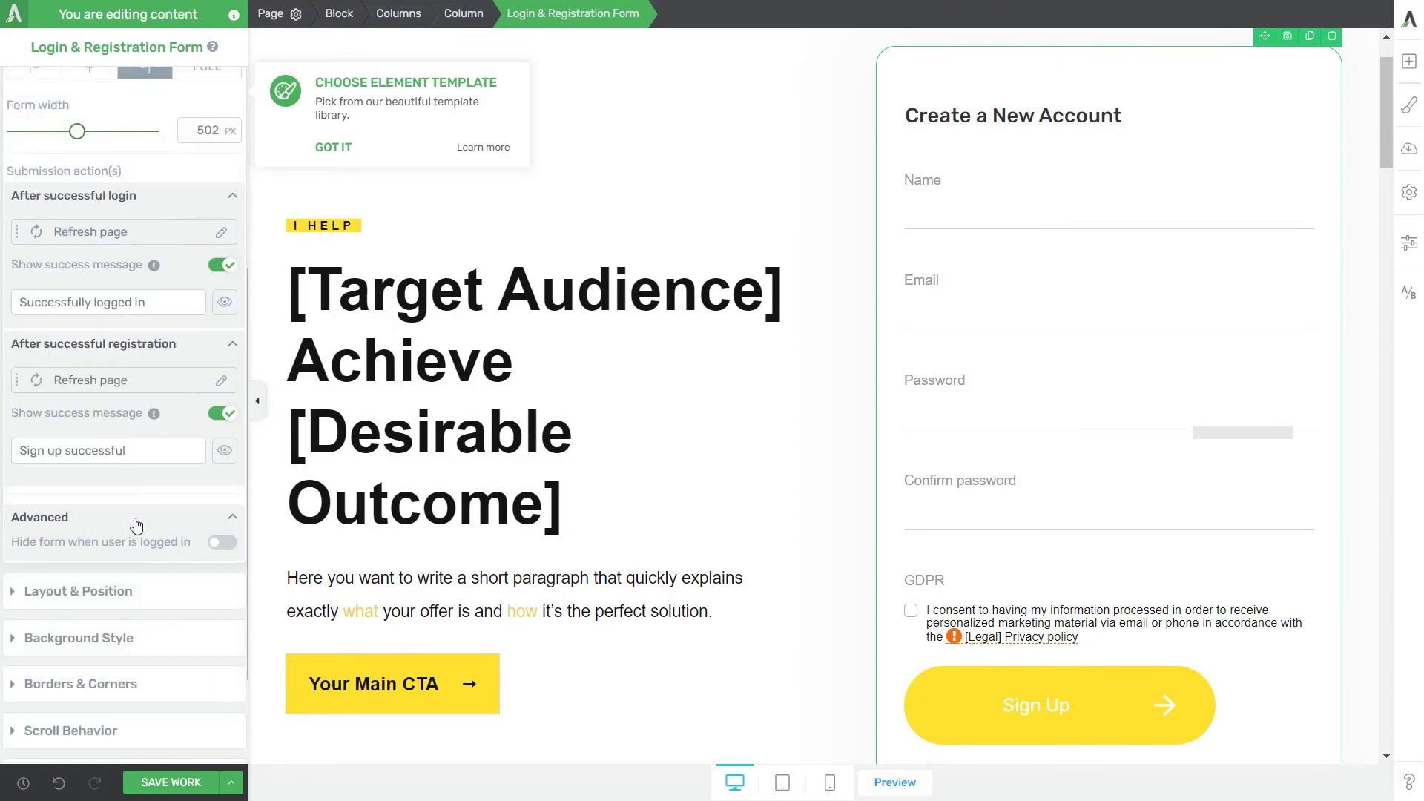
# Enable 'Hide form when user is logged in' under Advanced and expand Layout & Position.
pyautogui.scroll(-1, 134, 510)
pyautogui.scroll(-1, 135, 510)
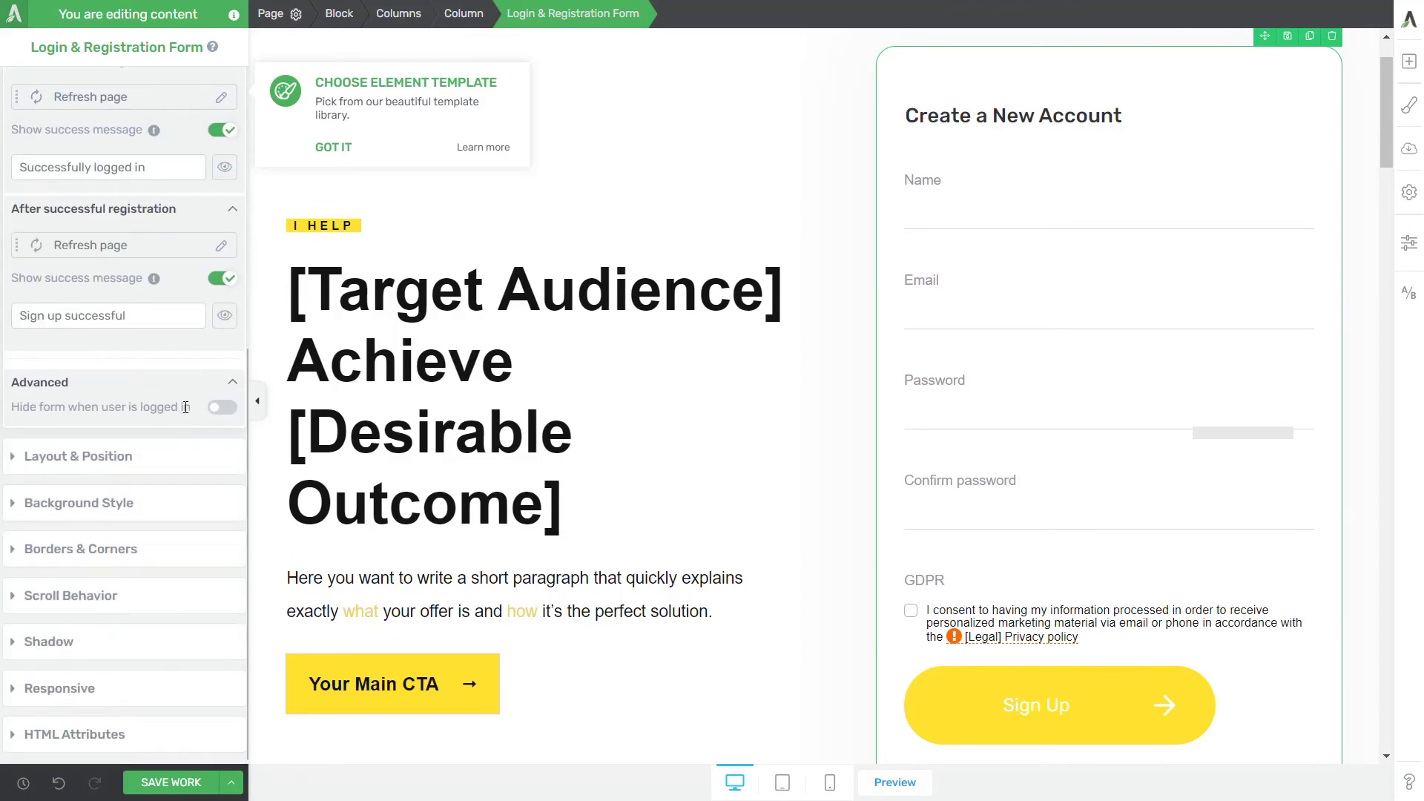
pyautogui.click(213, 409)
pyautogui.click(116, 466)
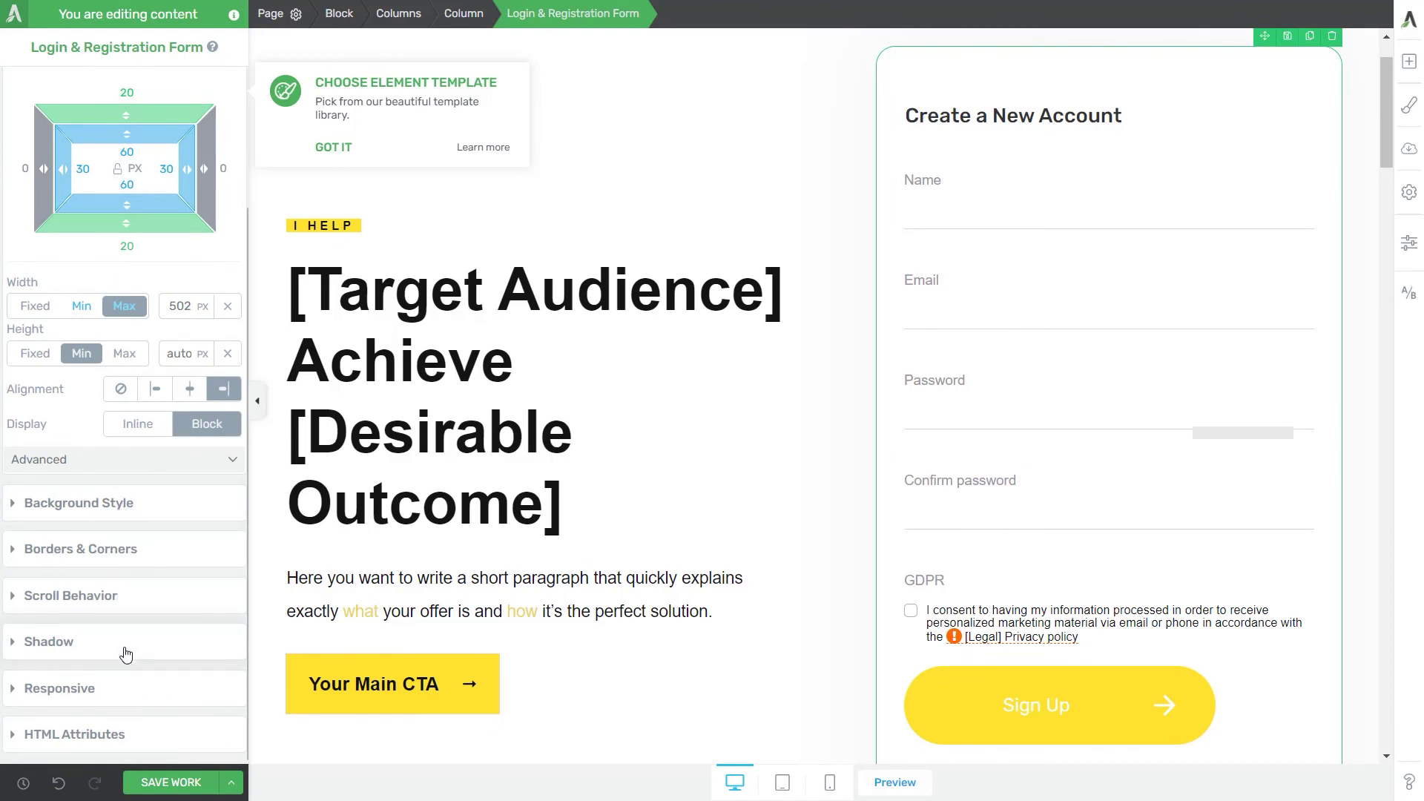
pyautogui.scroll(1, 619, 547)
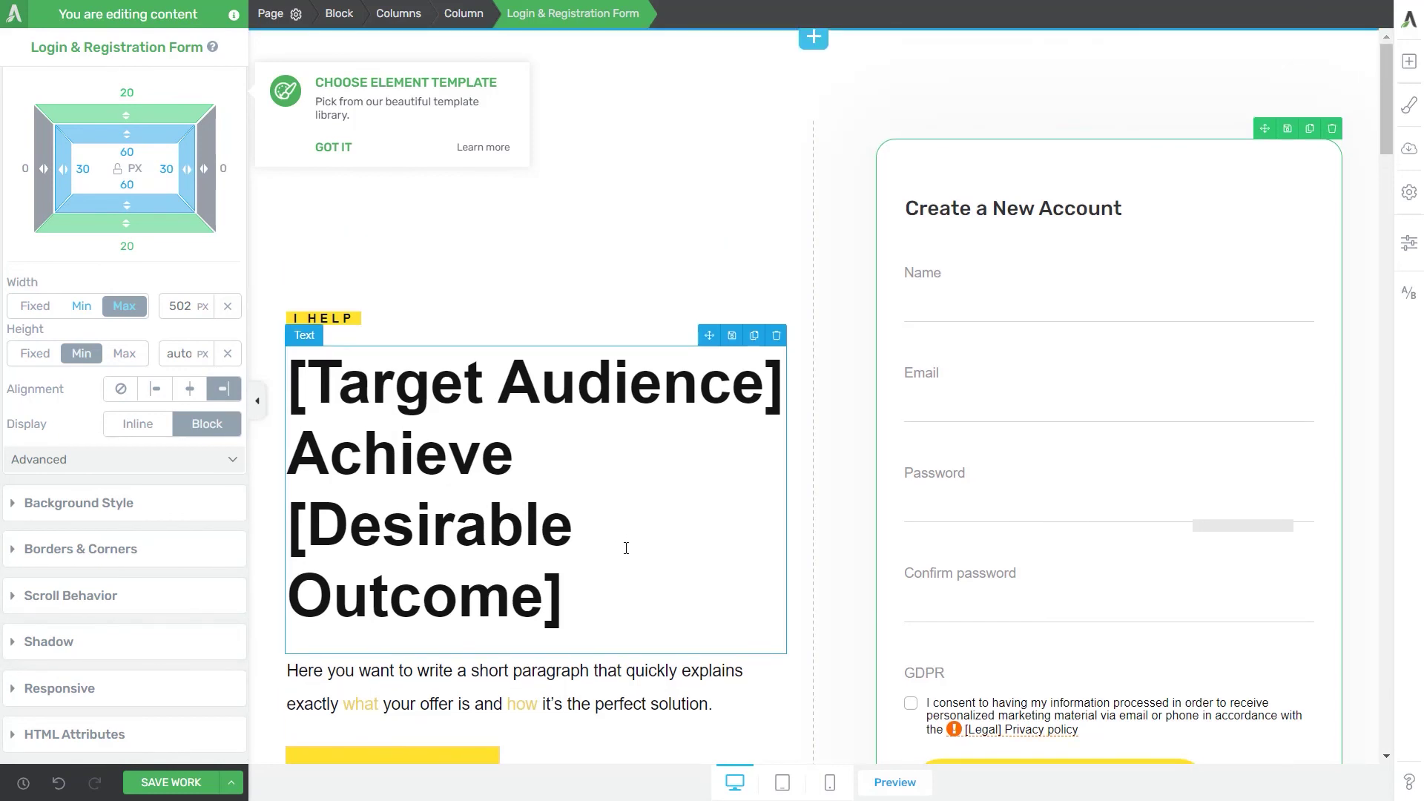